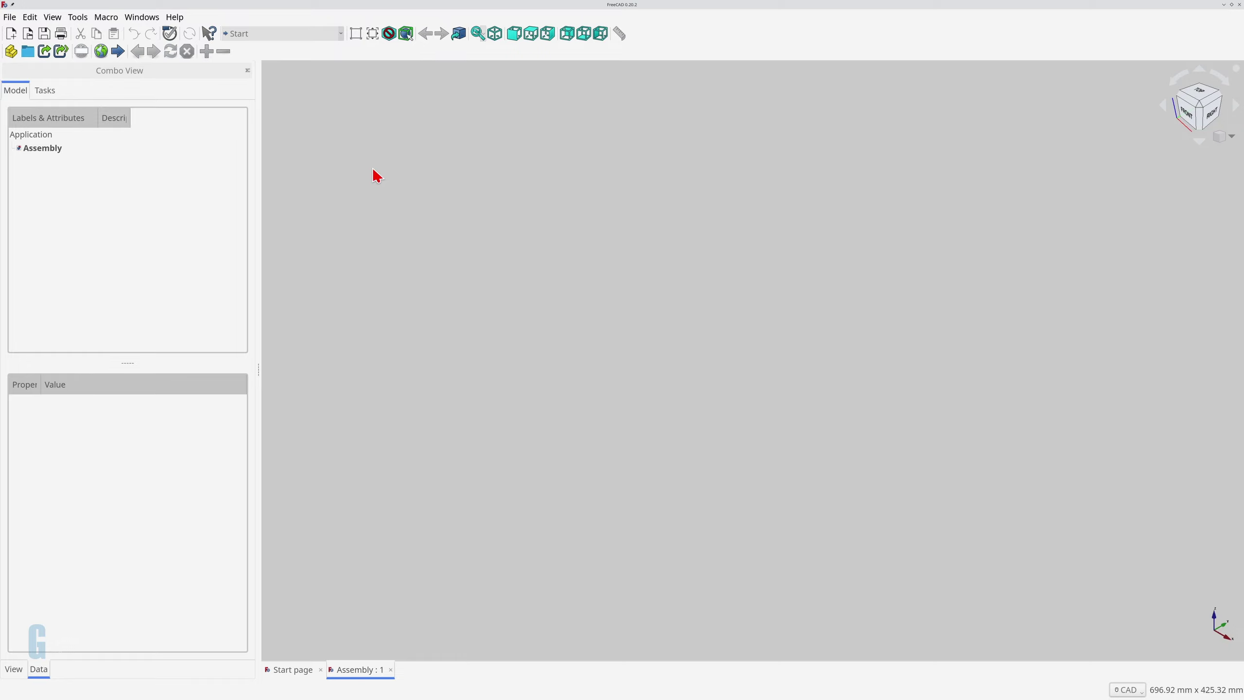
# Find the A2Plus addon in the Addon manager, showing addons that contain Workbenches.
pyautogui.click(77, 17)
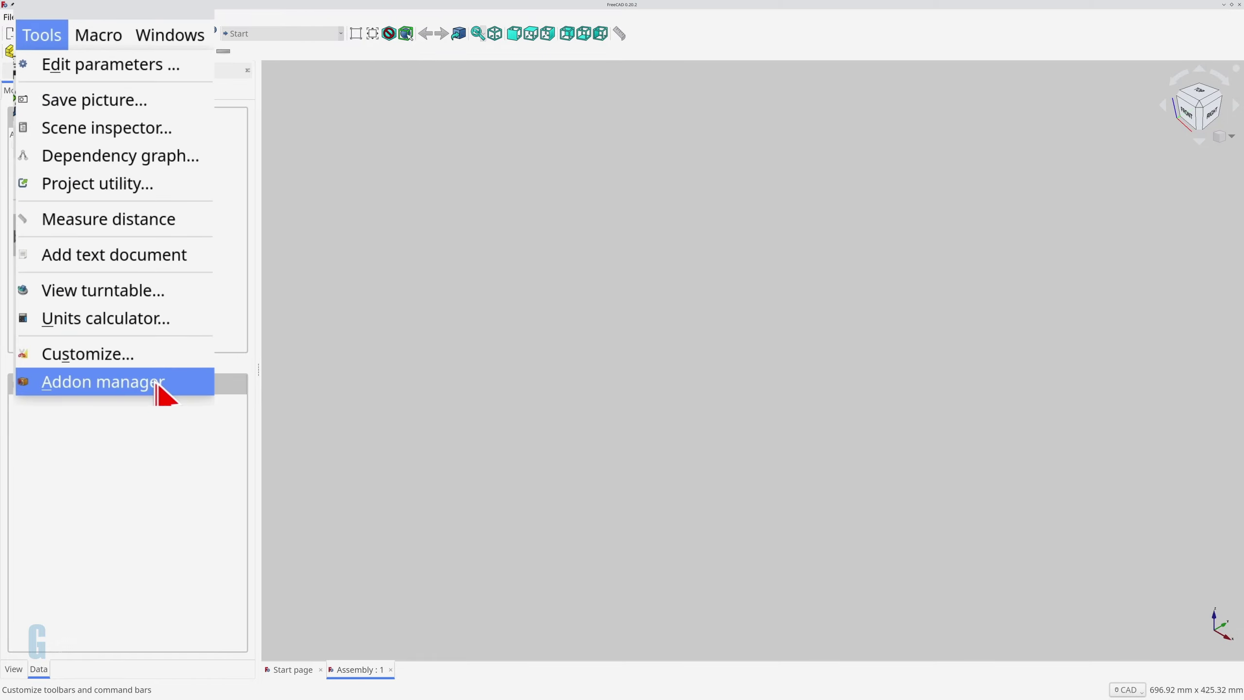
pyautogui.click(174, 383)
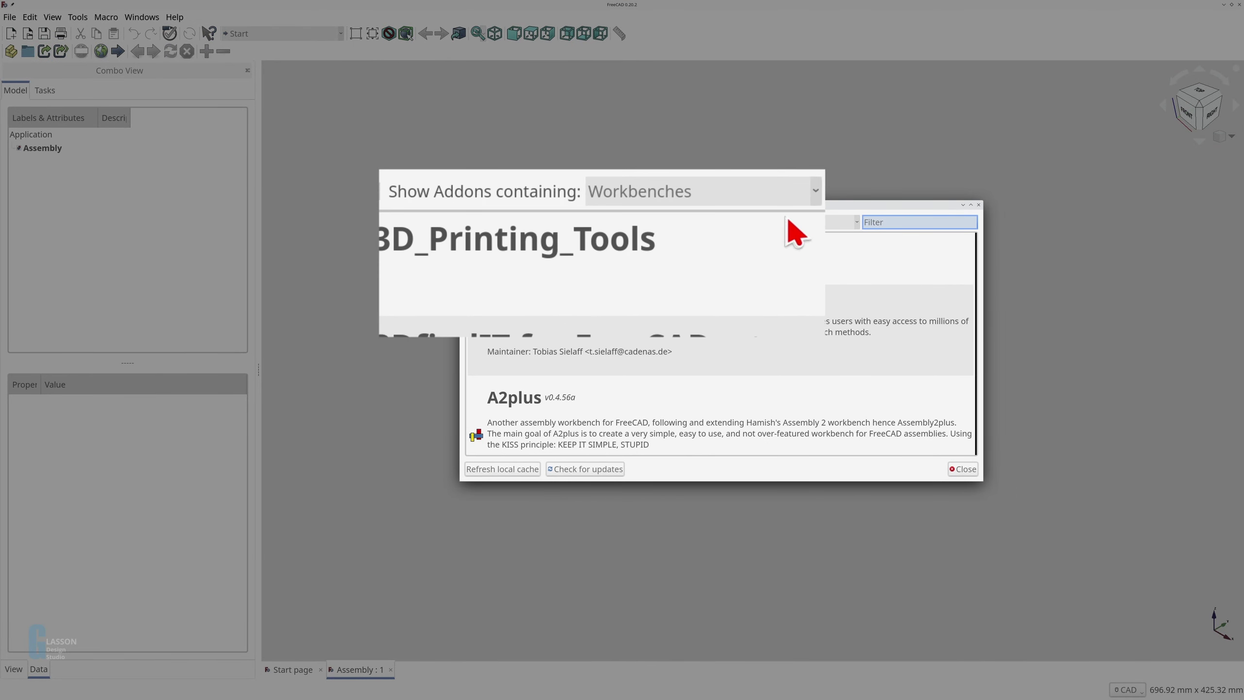
pyautogui.click(814, 194)
pyautogui.click(818, 193)
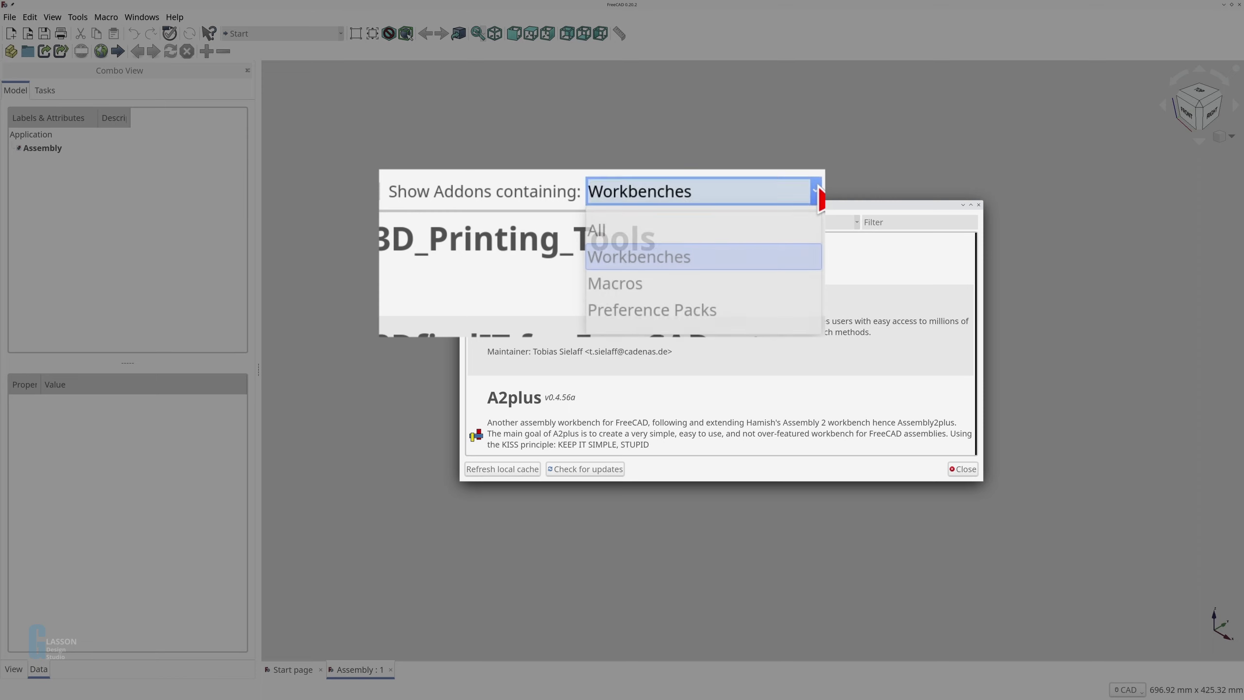
pyautogui.click(888, 221)
pyautogui.write('A2Plus')
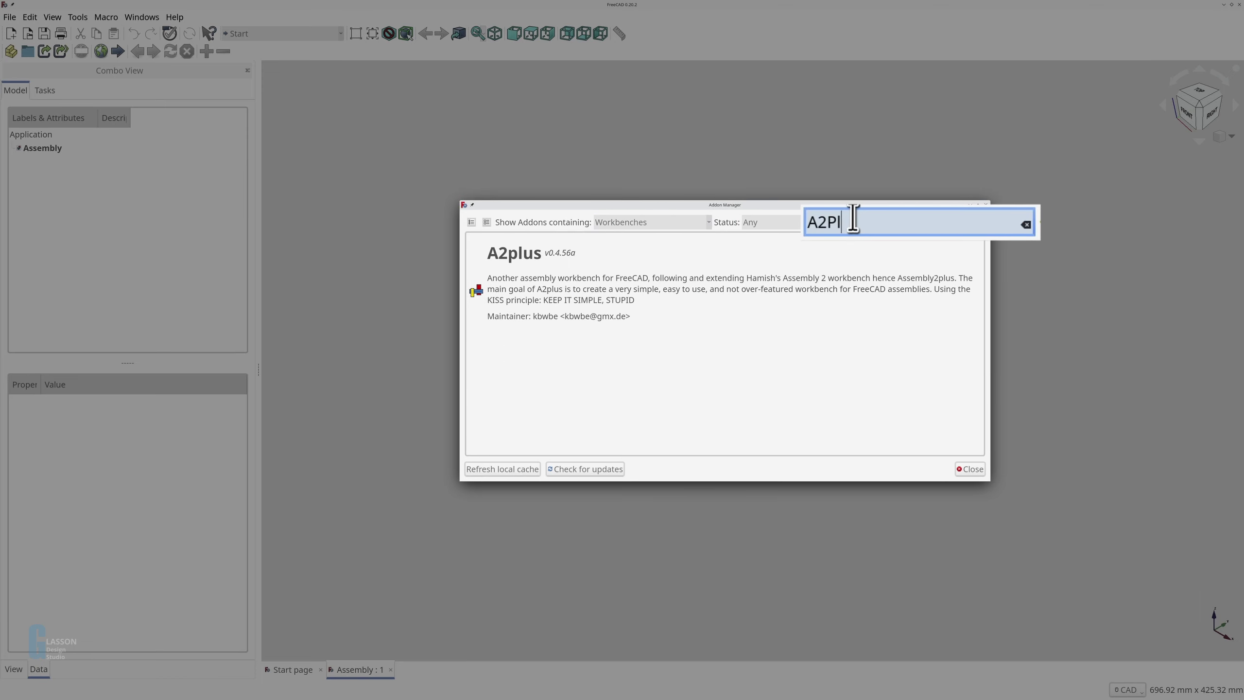
# Install the A2plus workbench from its addon page and dismiss the installation notice.
pyautogui.click(853, 276)
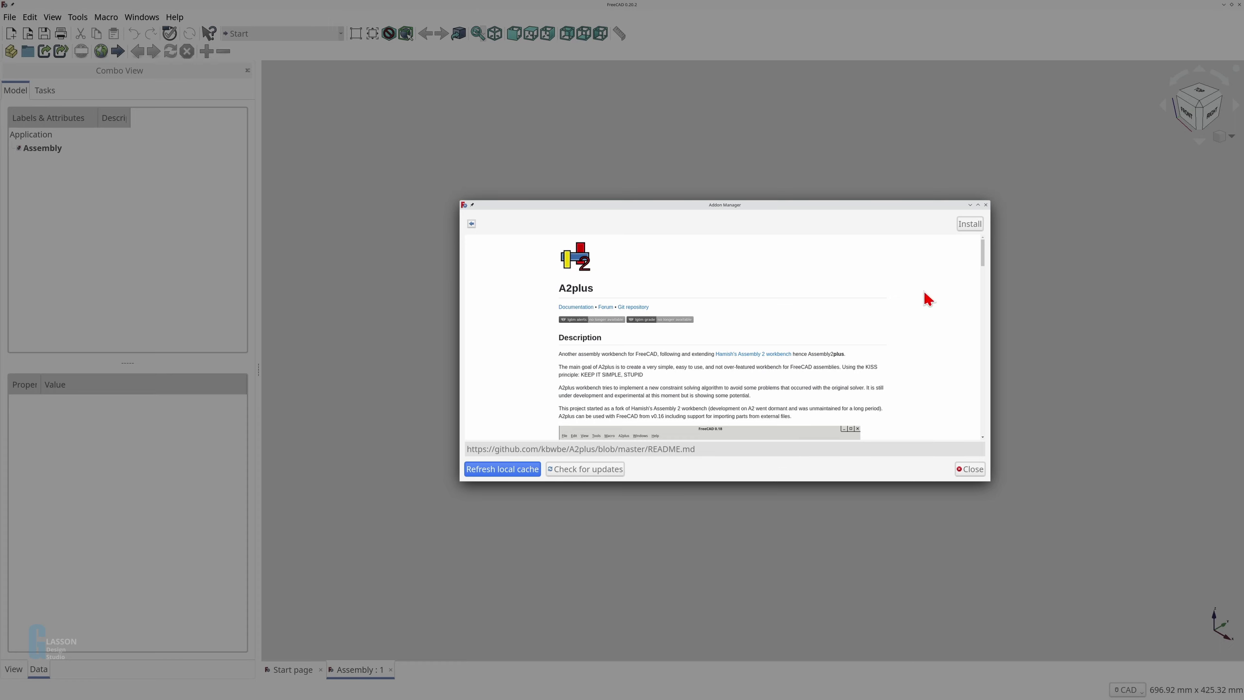
pyautogui.click(961, 225)
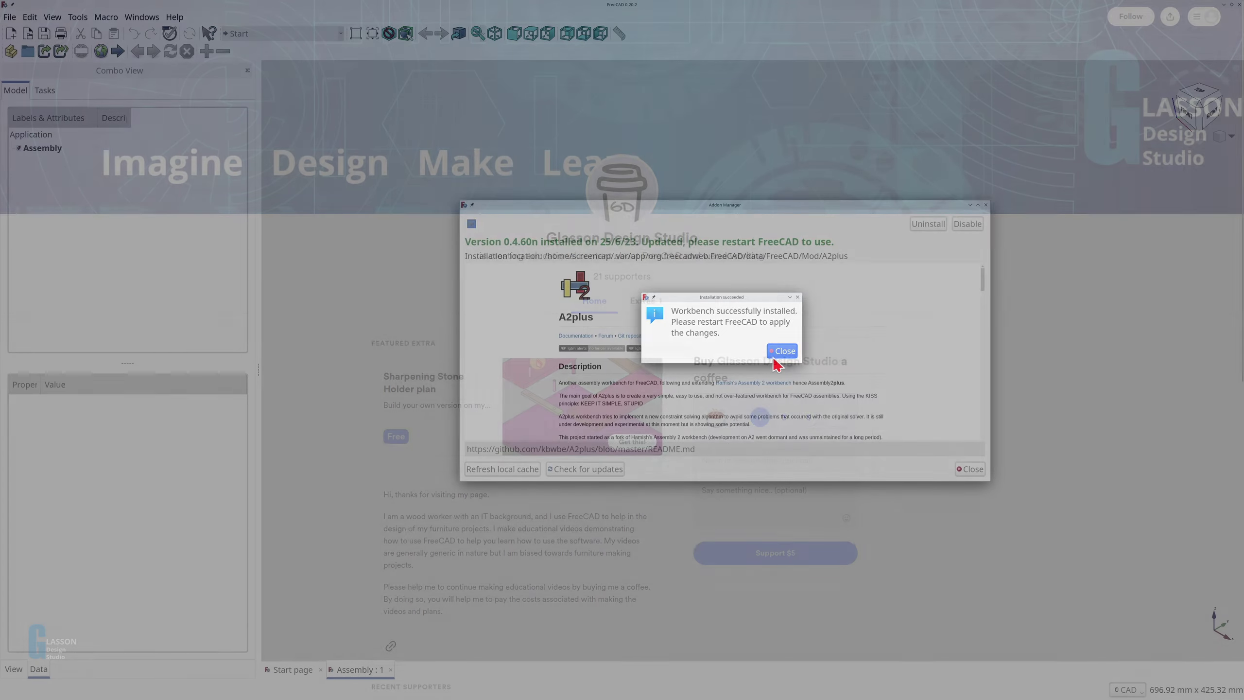
pyautogui.click(778, 353)
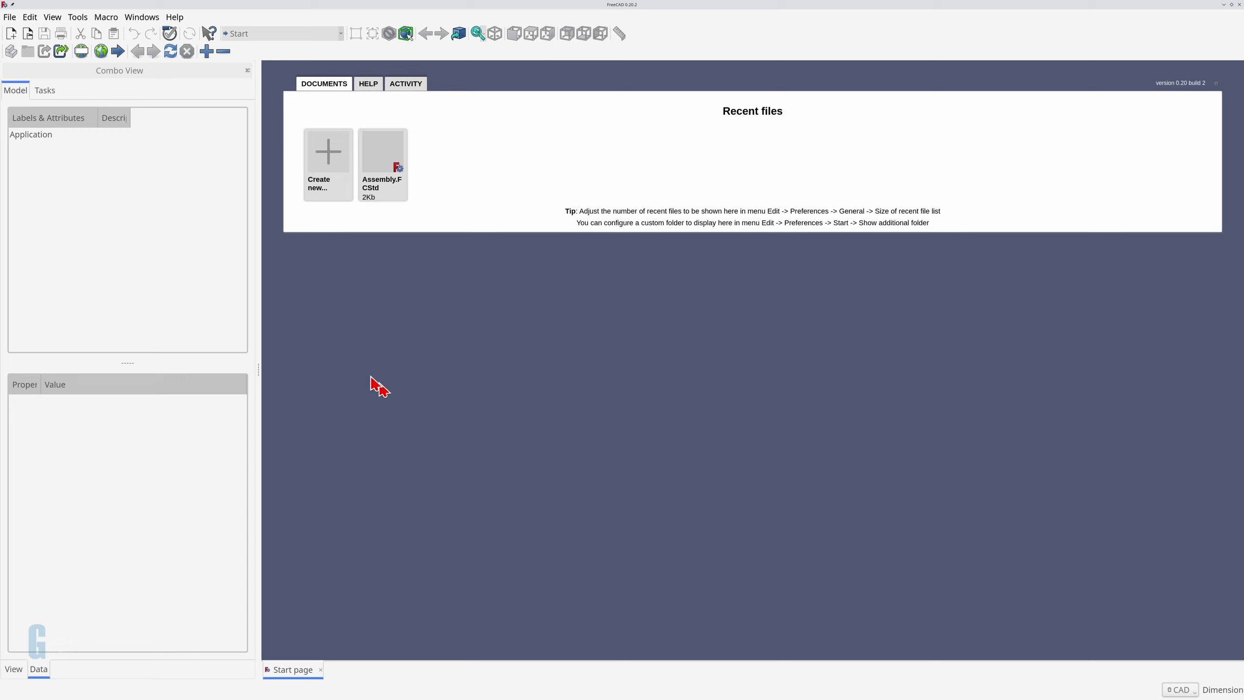
# Create a new document and save it as Assembly2.FCStd.
pyautogui.click(12, 33)
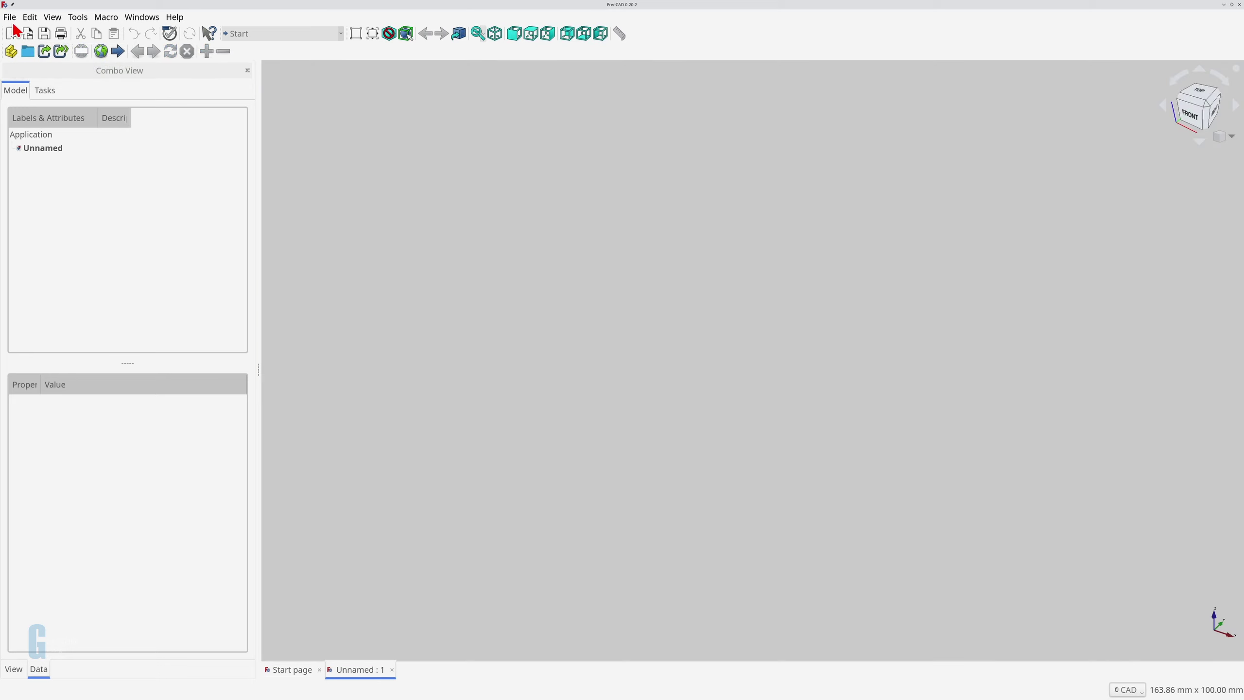
pyautogui.click(10, 16)
pyautogui.click(28, 98)
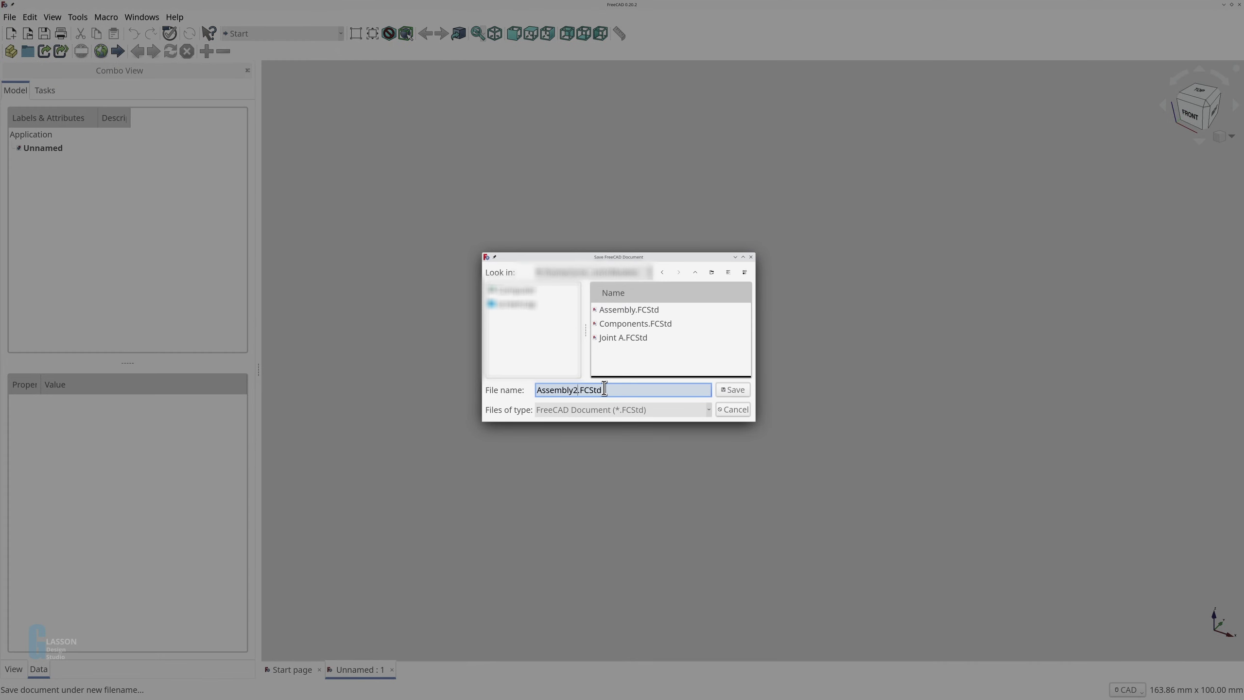
pyautogui.click(733, 390)
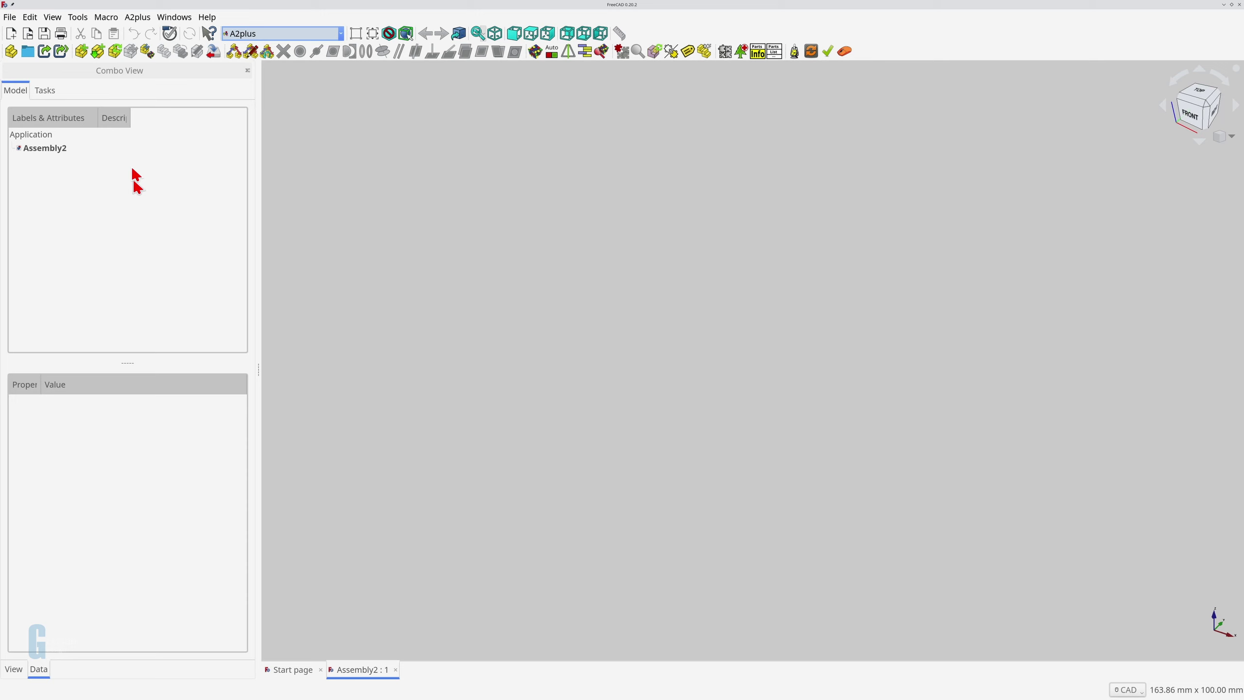
# Import Side A and Side B from Components.FCStd into the assembly, placing Side B apart from Side A.
pyautogui.click(98, 56)
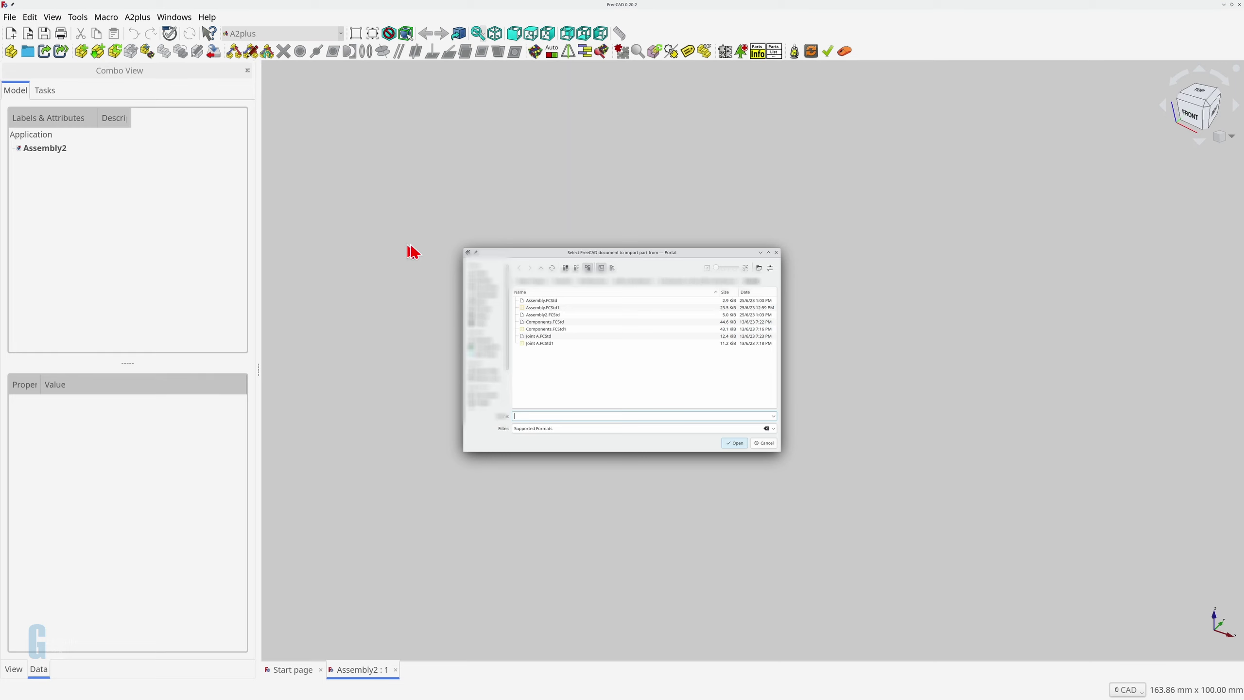
pyautogui.click(557, 323)
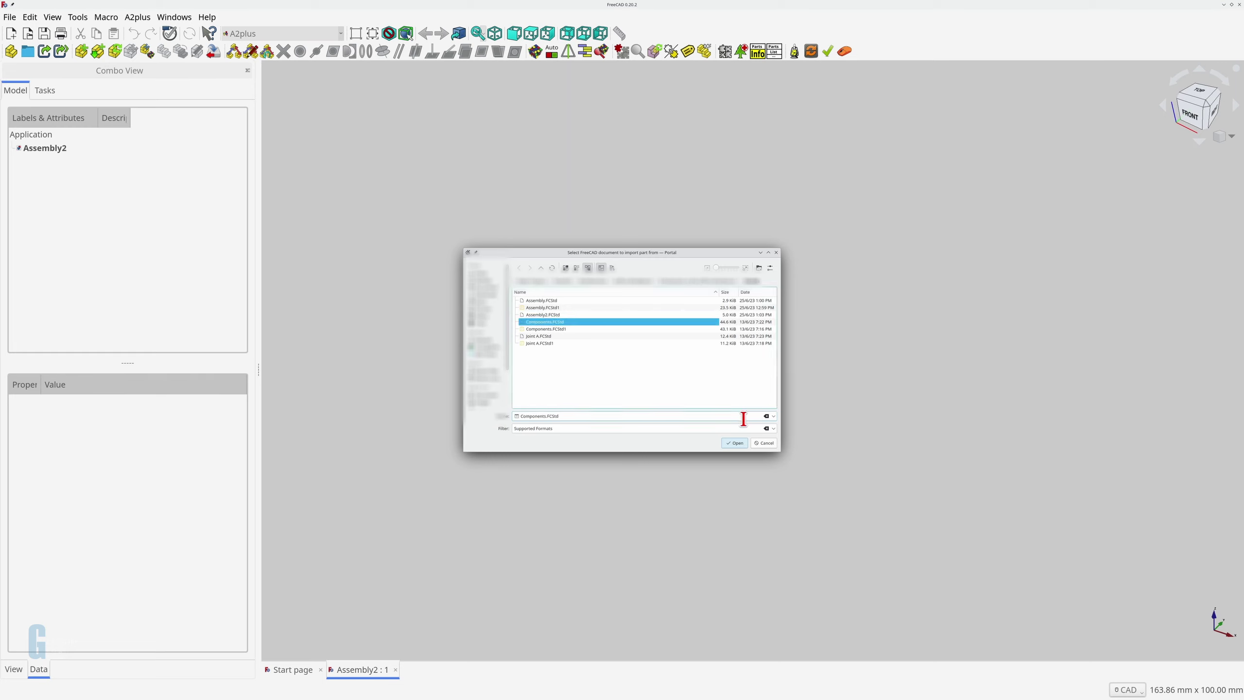
pyautogui.click(739, 444)
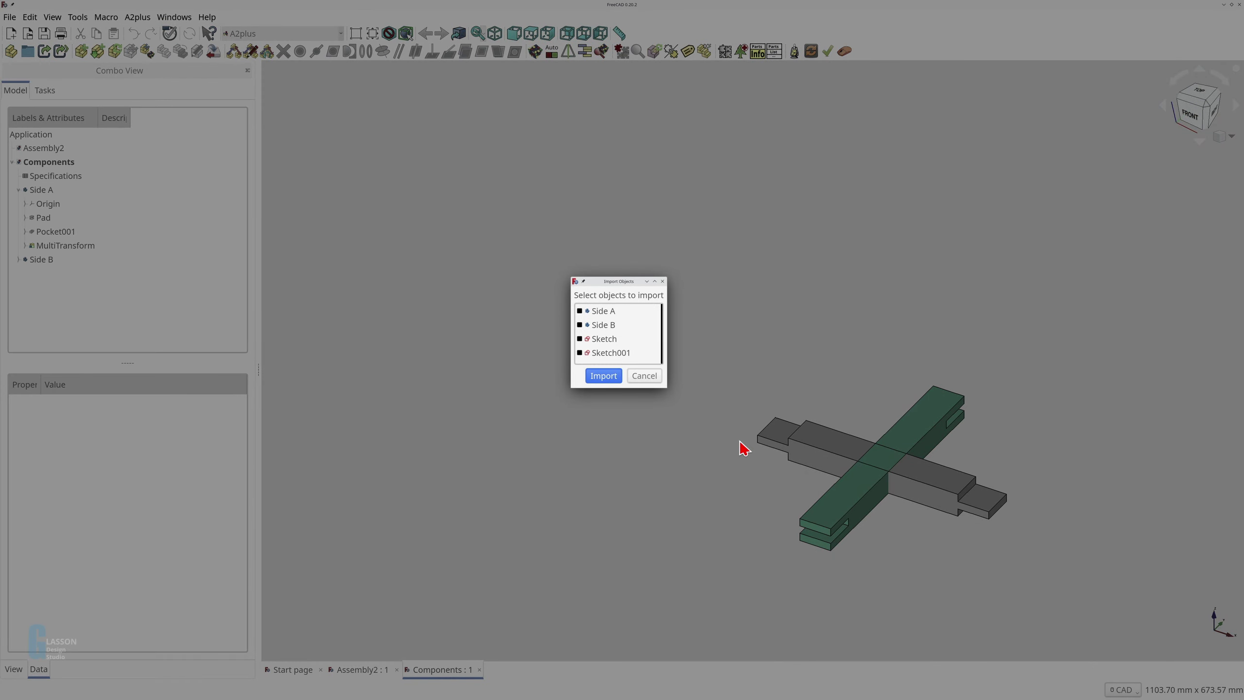
pyautogui.click(580, 312)
pyautogui.click(579, 325)
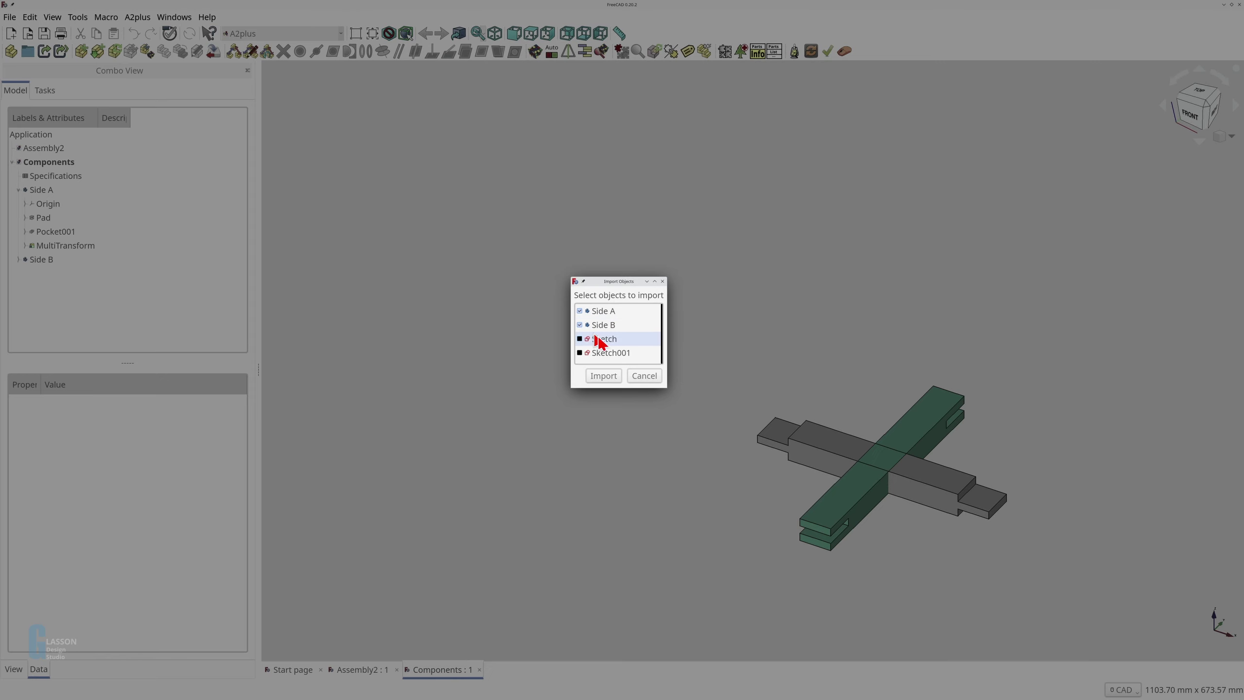
pyautogui.click(603, 376)
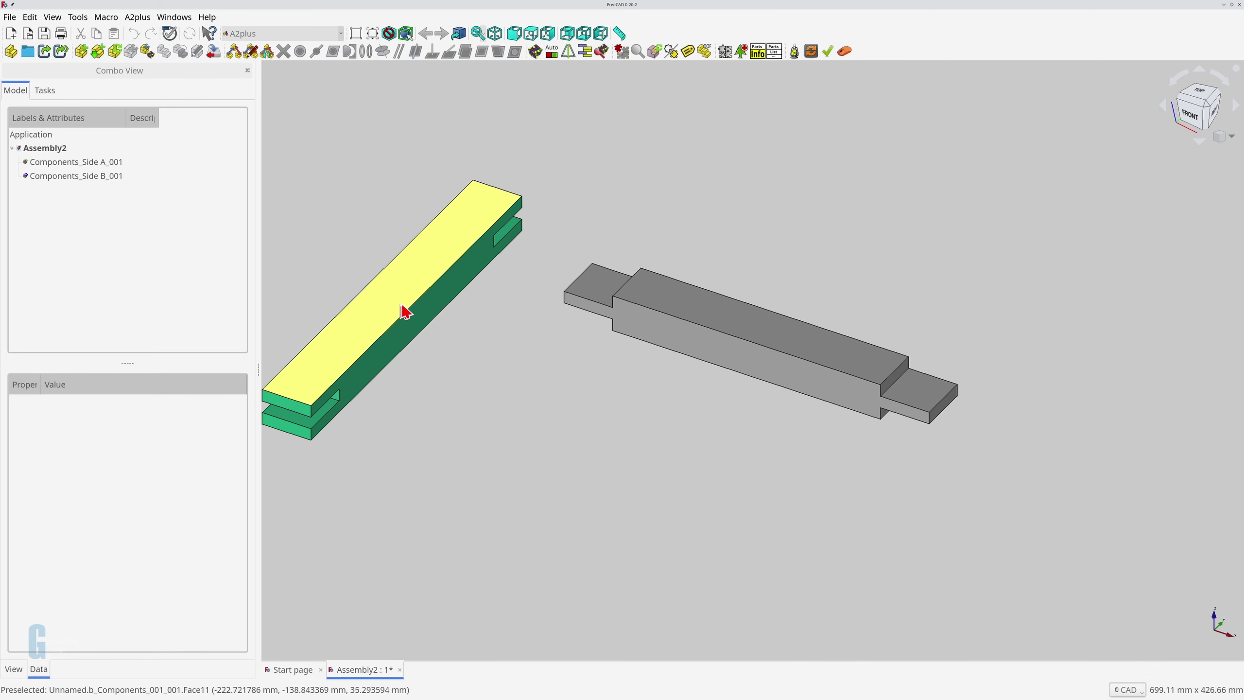
pyautogui.click(411, 304)
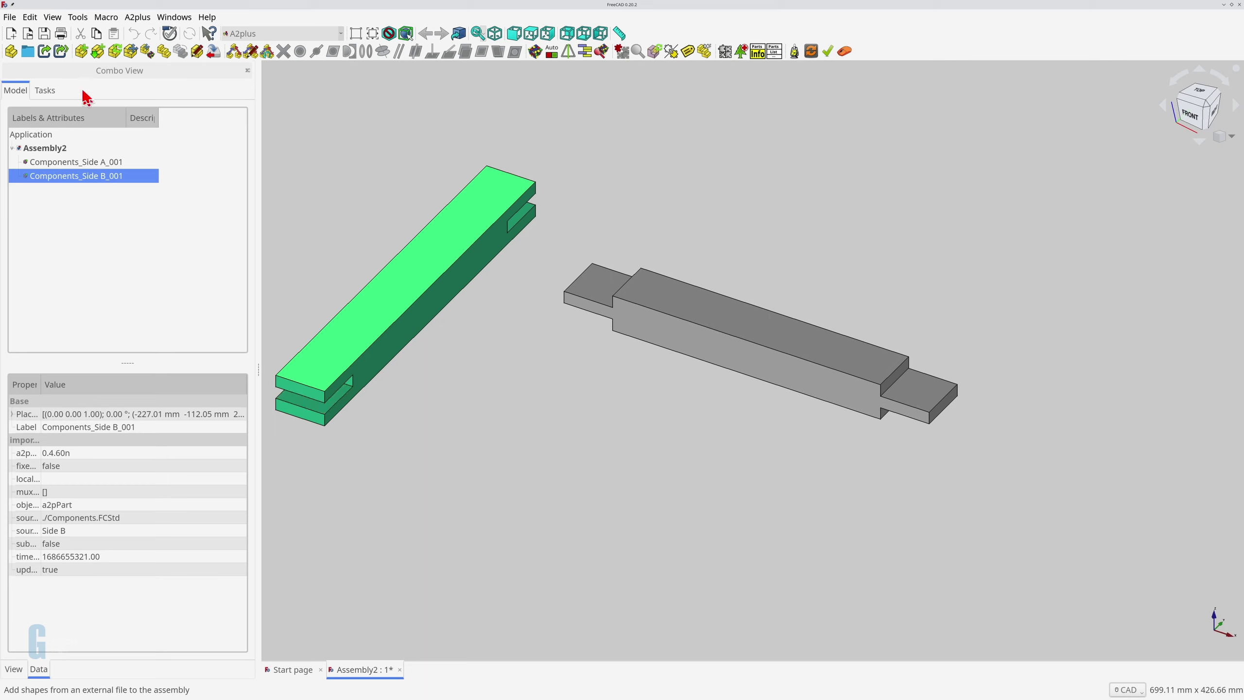
# Add Joint A.FCStd to the assembly and position it in front of the separate Side A and Side B parts.
pyautogui.click(81, 53)
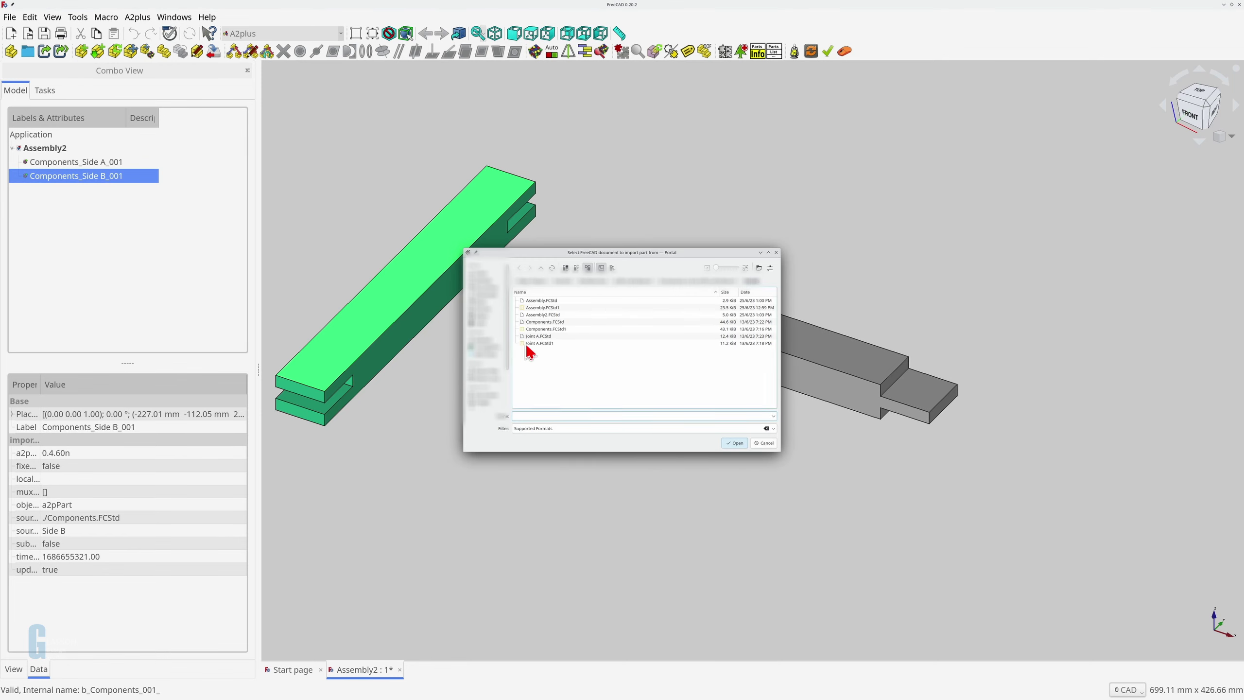
pyautogui.click(529, 337)
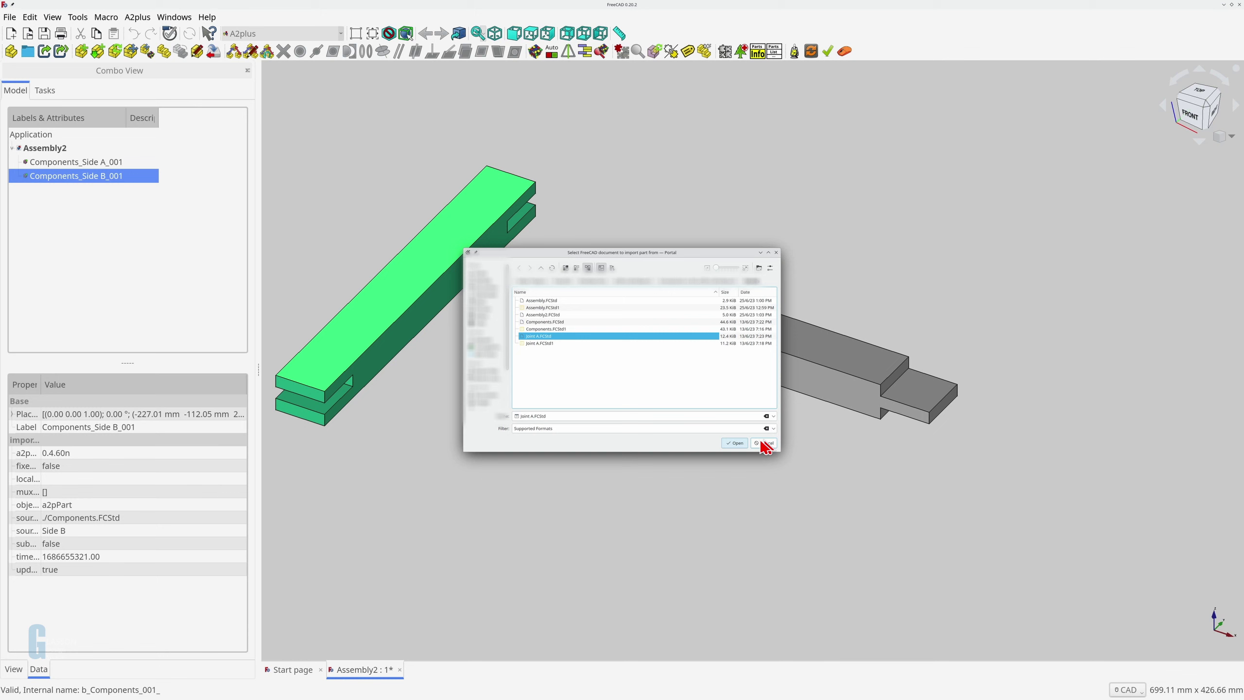
pyautogui.click(739, 444)
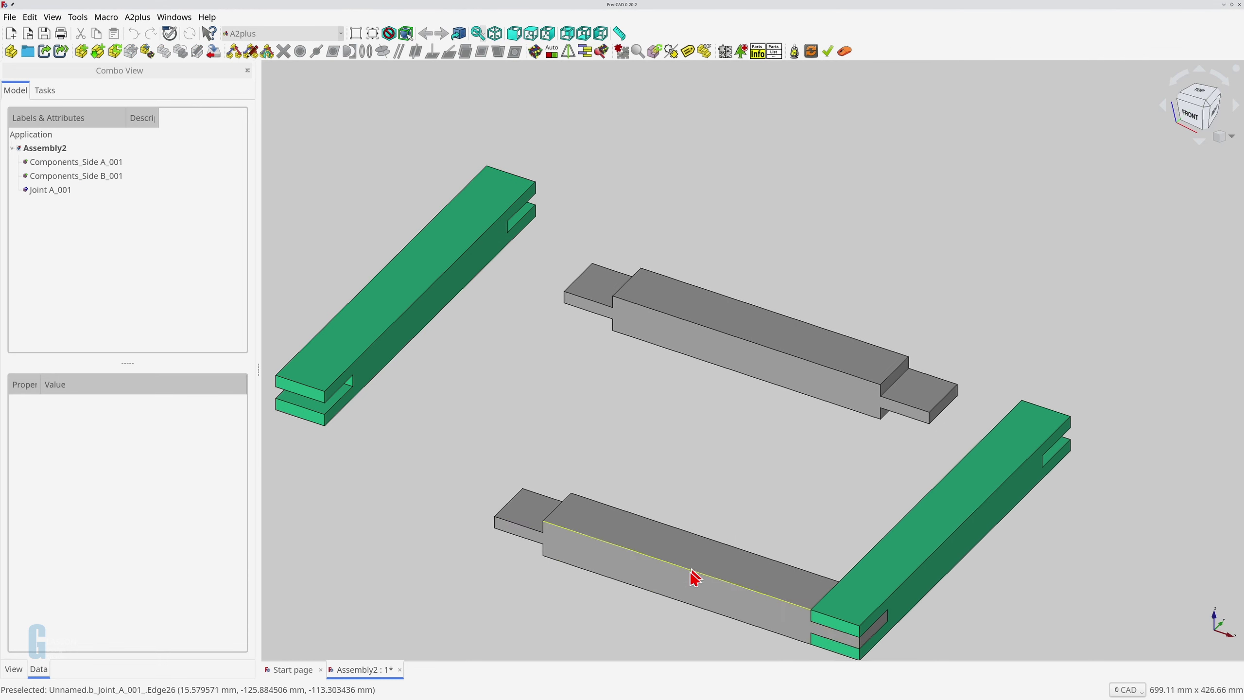
pyautogui.click(486, 591)
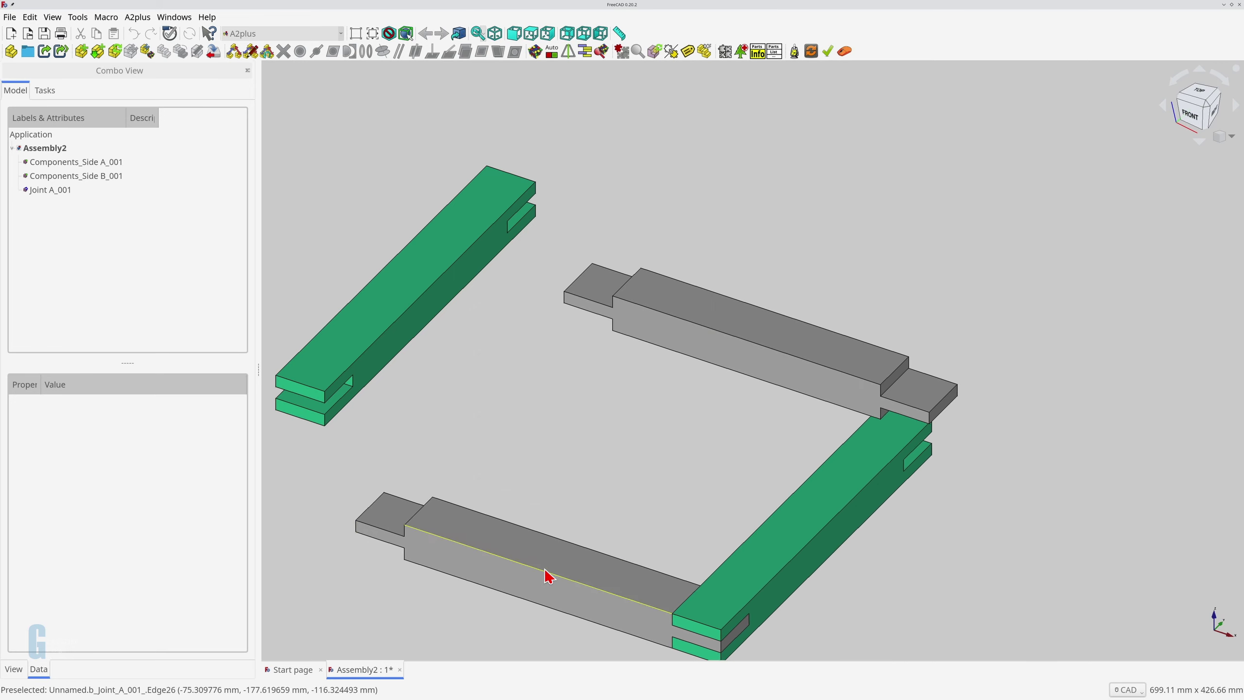
pyautogui.click(488, 595)
pyautogui.click(487, 595)
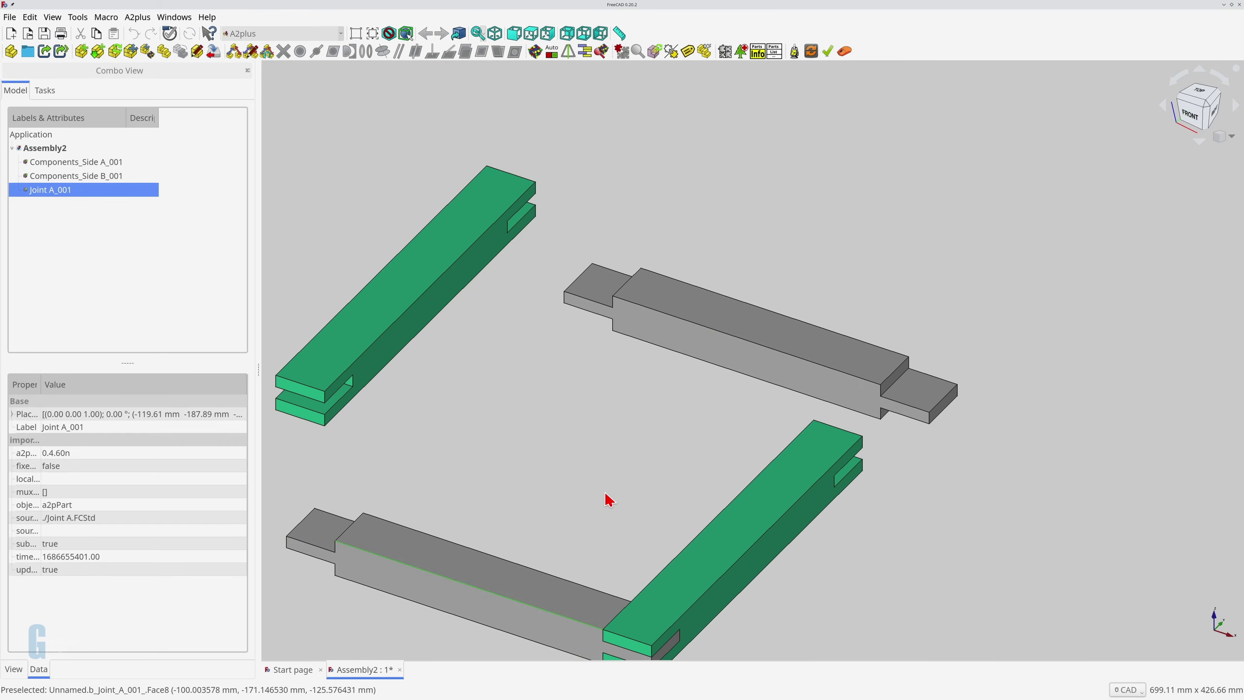
pyautogui.click(609, 499)
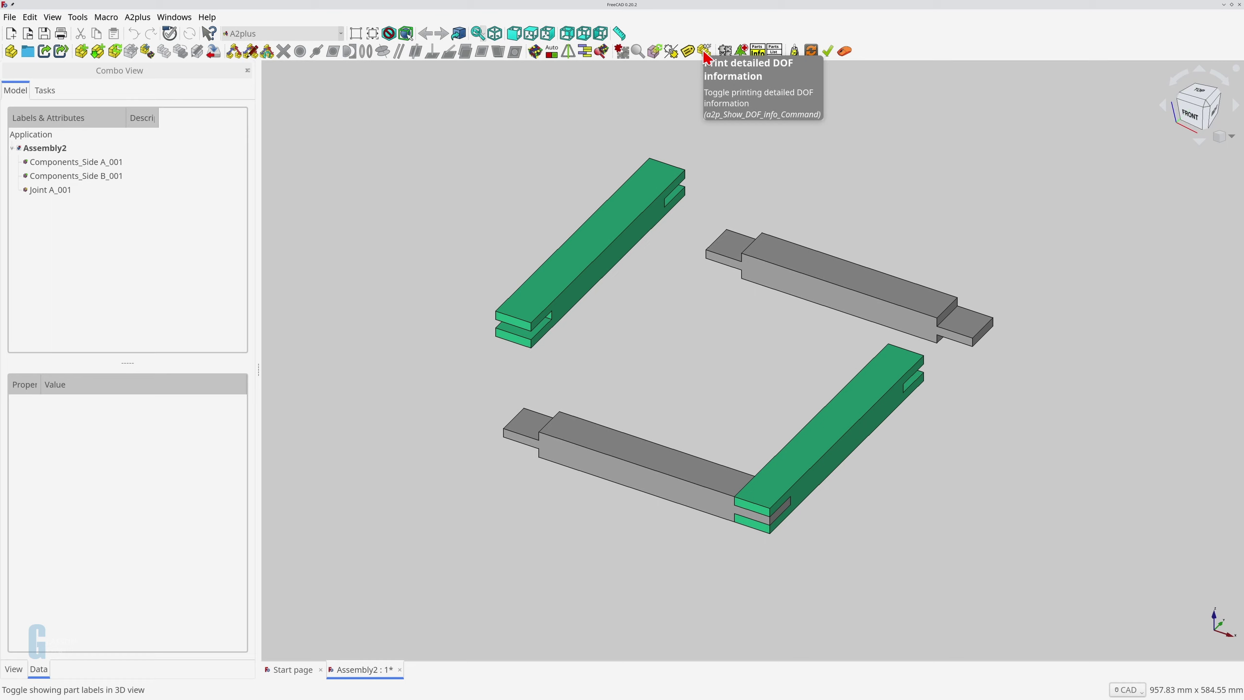
# Show the DOF labels, add a PlaneCoincident constraint between Side A's tenon top face and Side B's upper inner slot face, and refresh the labels.
pyautogui.click(706, 56)
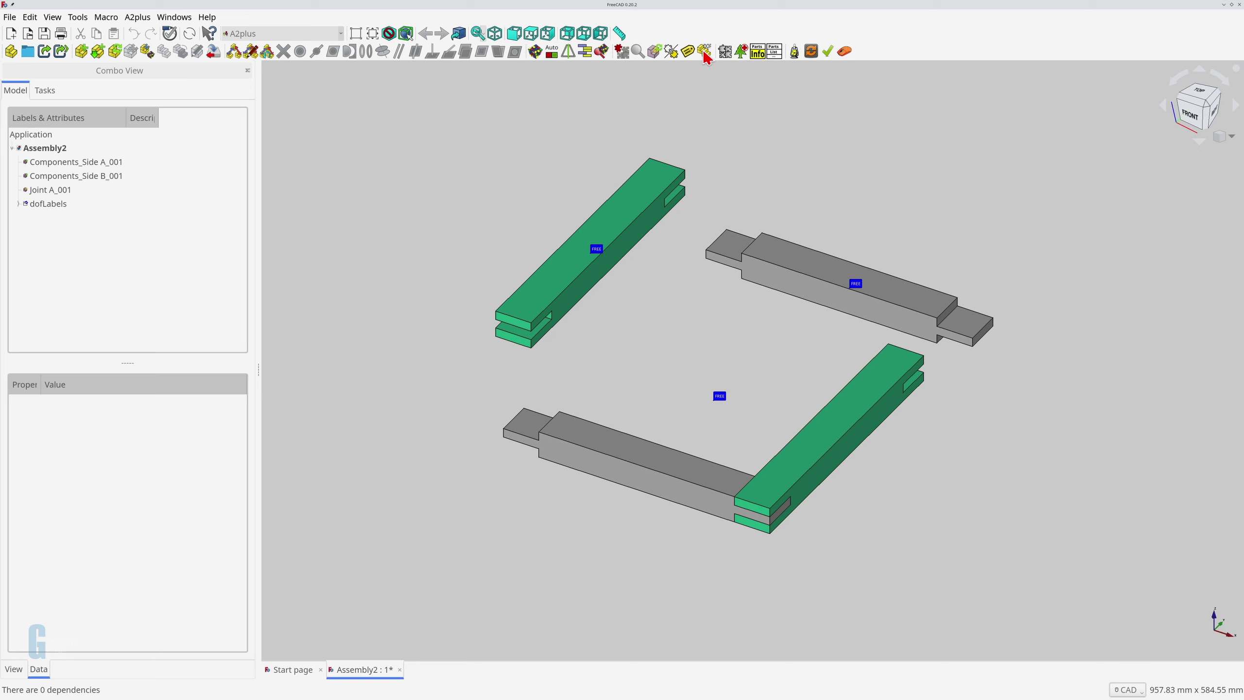
pyautogui.click(736, 249)
pyautogui.press('0')
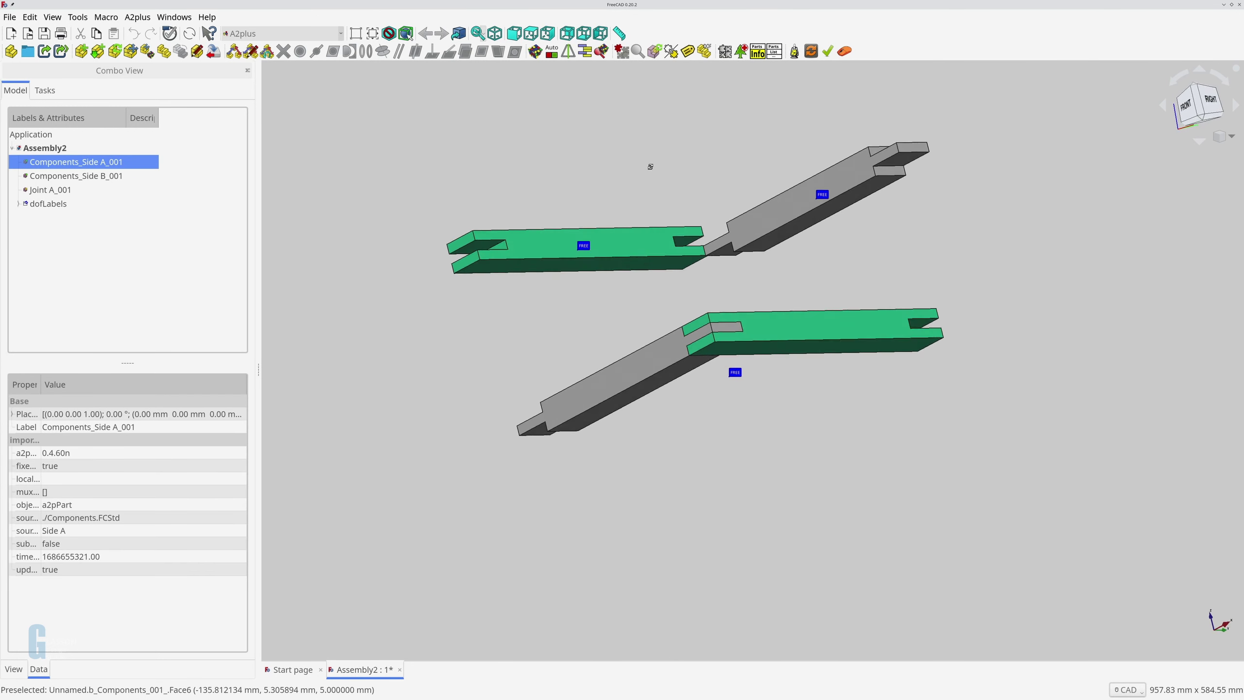
pyautogui.keyDown('ctrl'); pyautogui.click(685, 242); pyautogui.keyUp('ctrl')
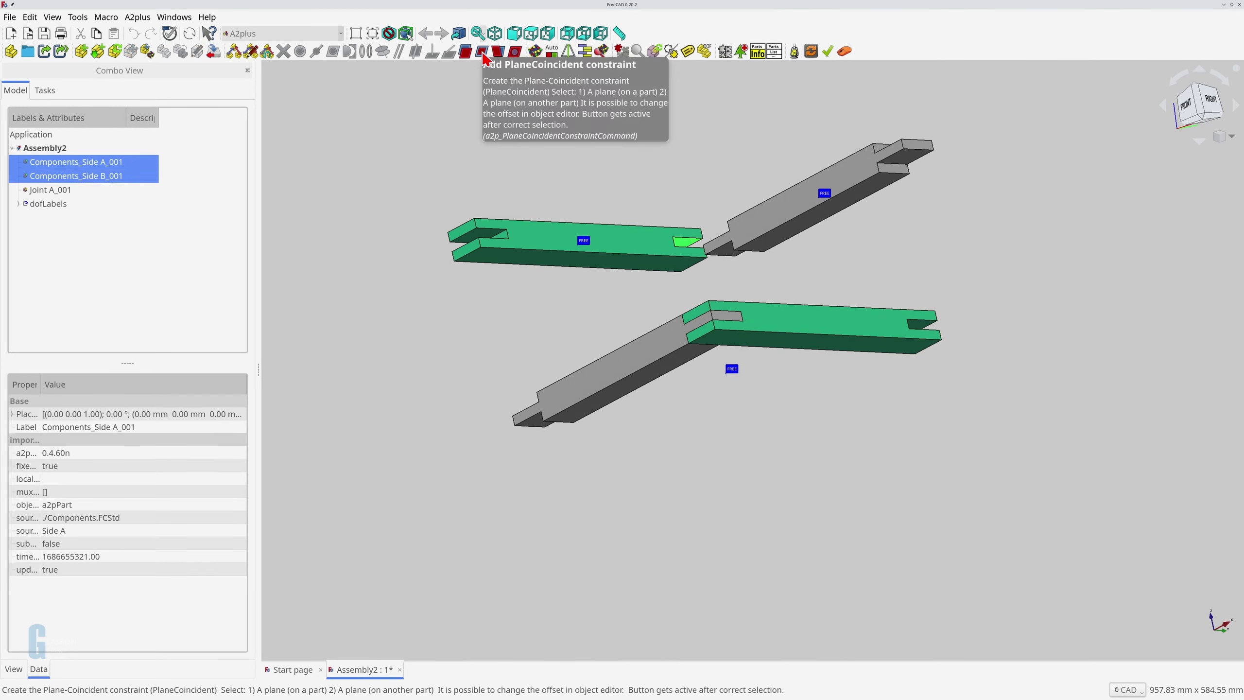
pyautogui.click(483, 51)
pyautogui.click(717, 365)
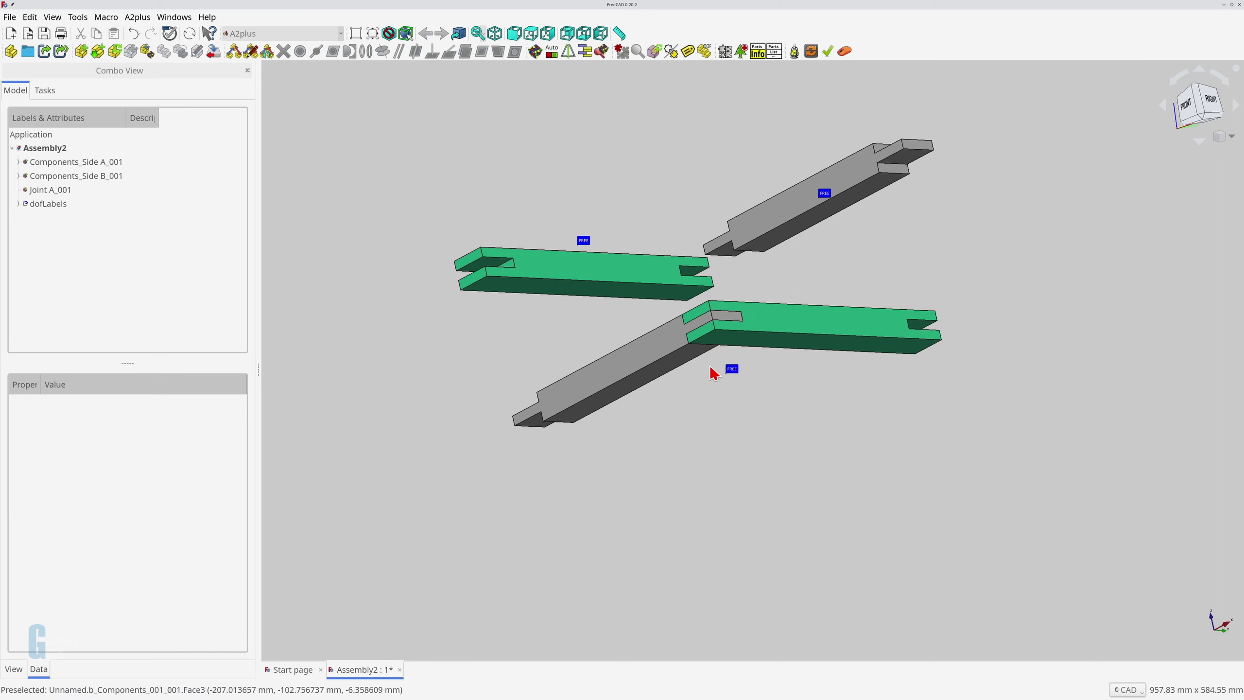
pyautogui.click(707, 58)
pyautogui.click(707, 58)
pyautogui.press('0')
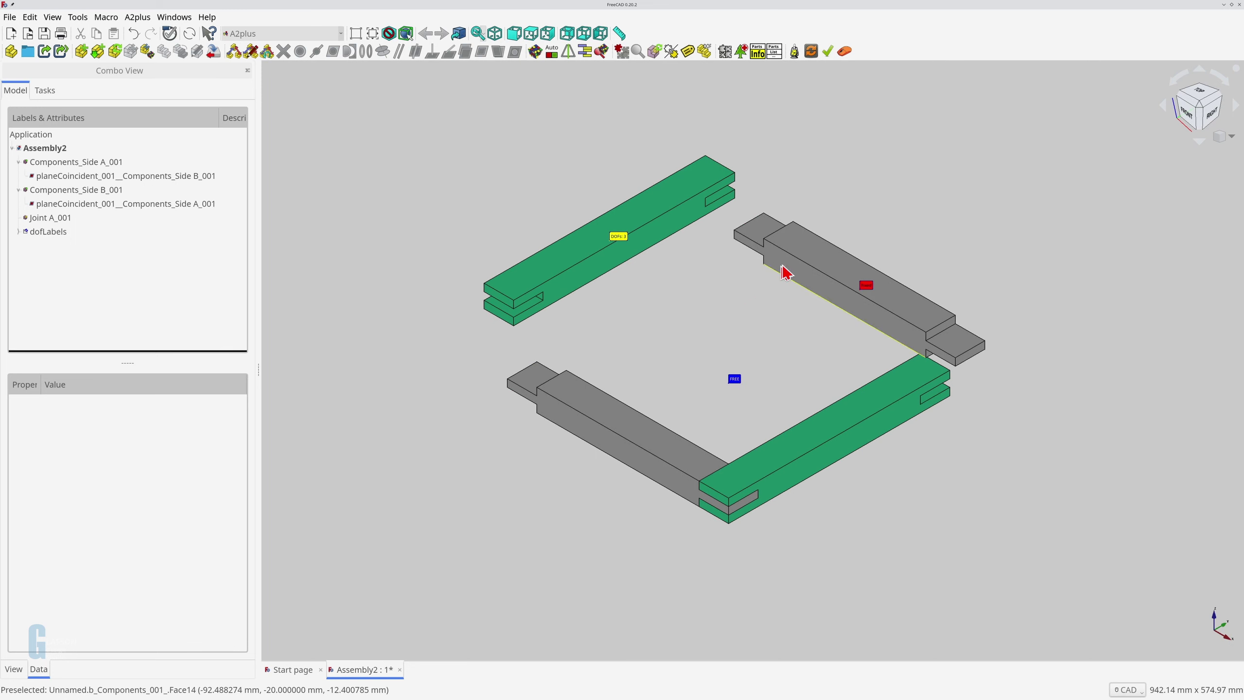
# Add a PlaneCoincident constraint between Side A's front side face and the end wall of Side B's slot, and refresh the DOF labels.
pyautogui.click(784, 272)
pyautogui.moveTo(733, 212); pyautogui.dragTo(646, 155, button='middle')
pyautogui.click(494, 36)
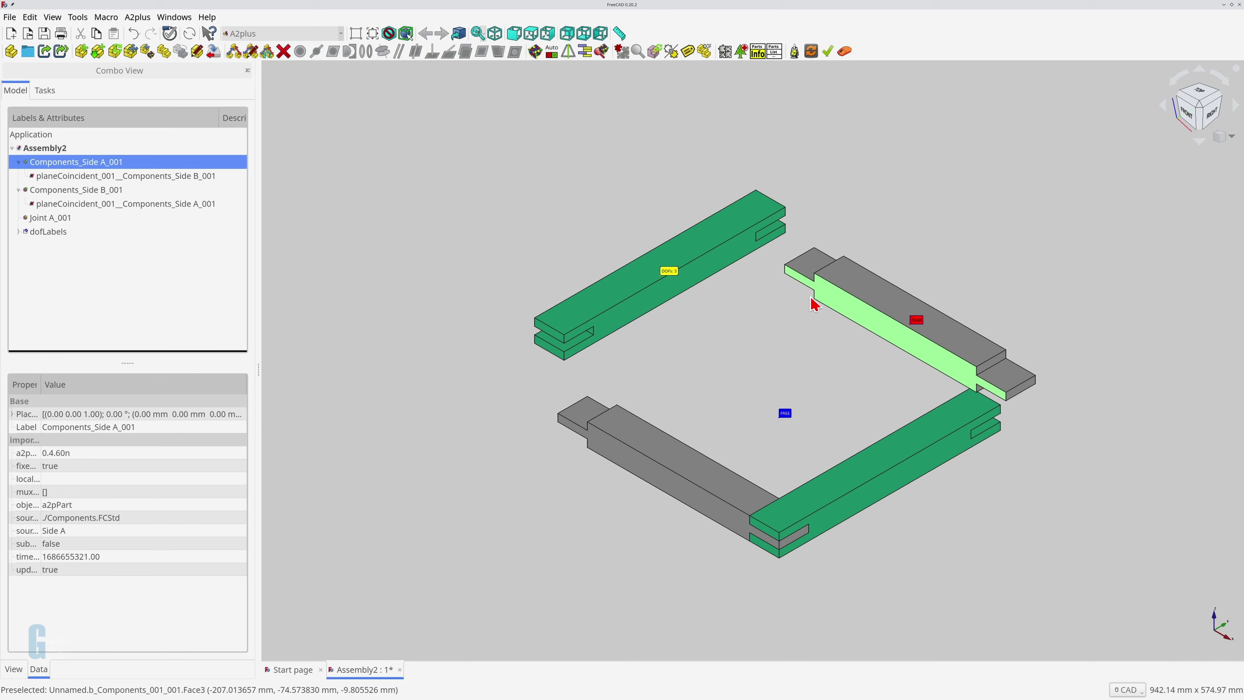
pyautogui.moveTo(830, 289); pyautogui.dragTo(903, 292, button='middle')
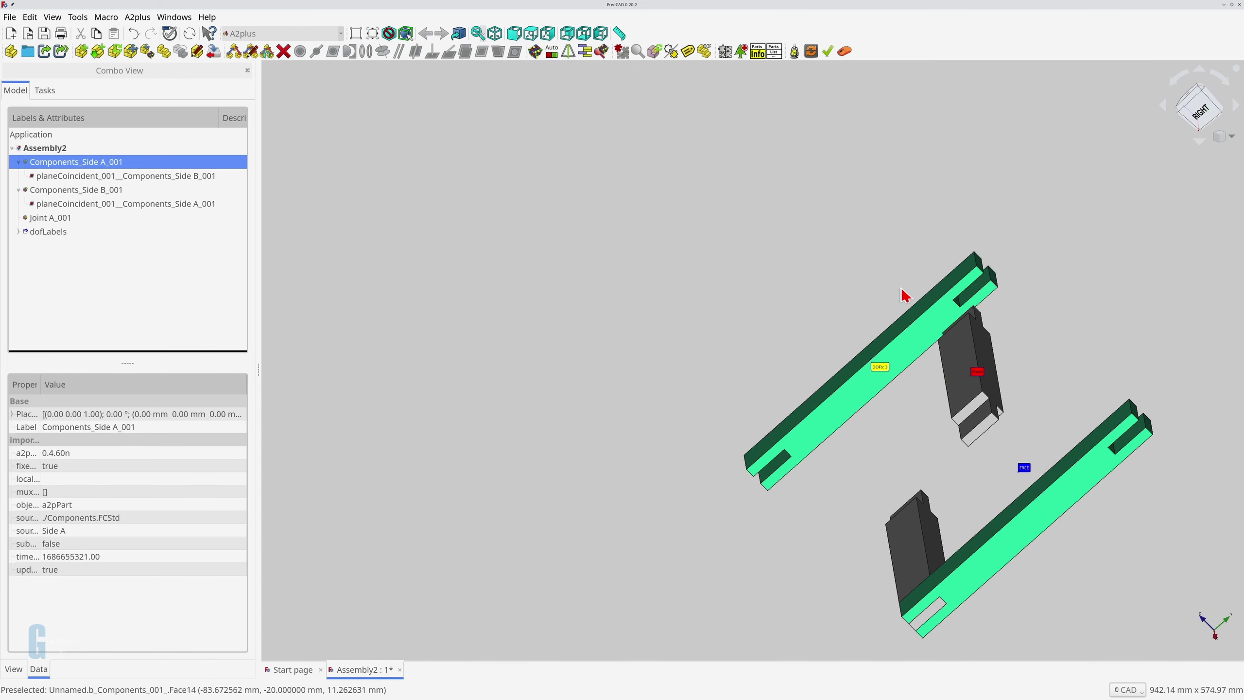
pyautogui.keyDown('ctrl'); pyautogui.click(961, 307); pyautogui.keyUp('ctrl')
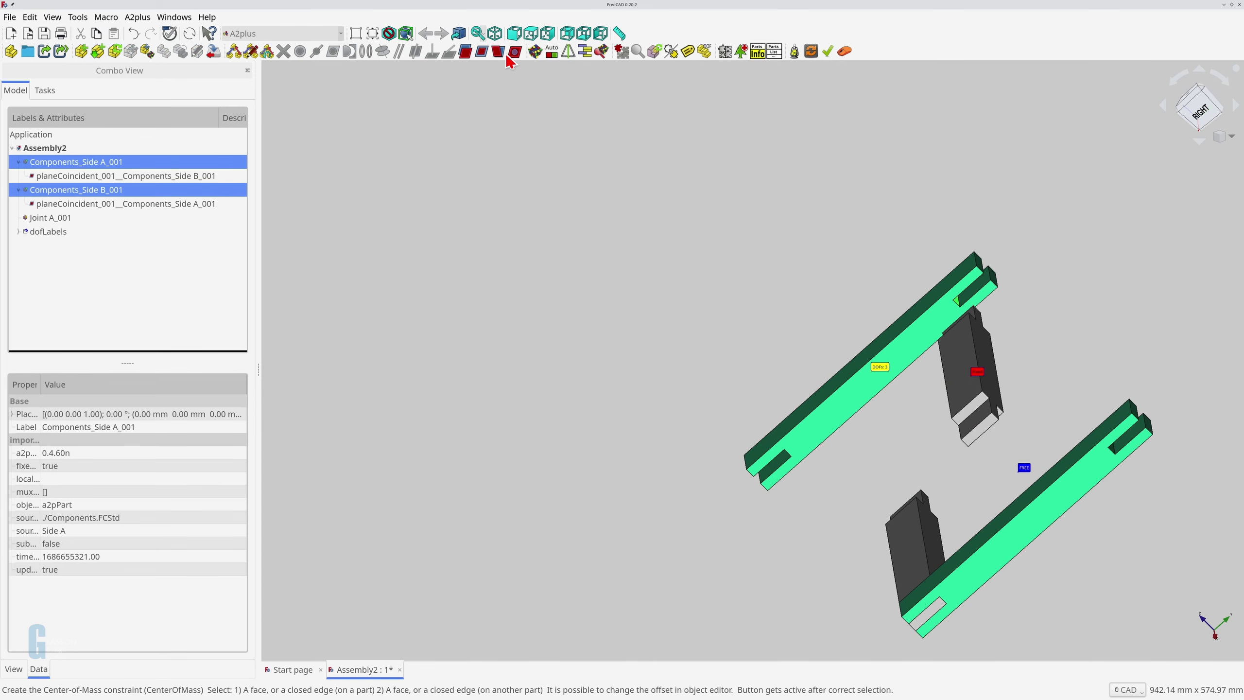
pyautogui.click(480, 53)
pyautogui.click(720, 365)
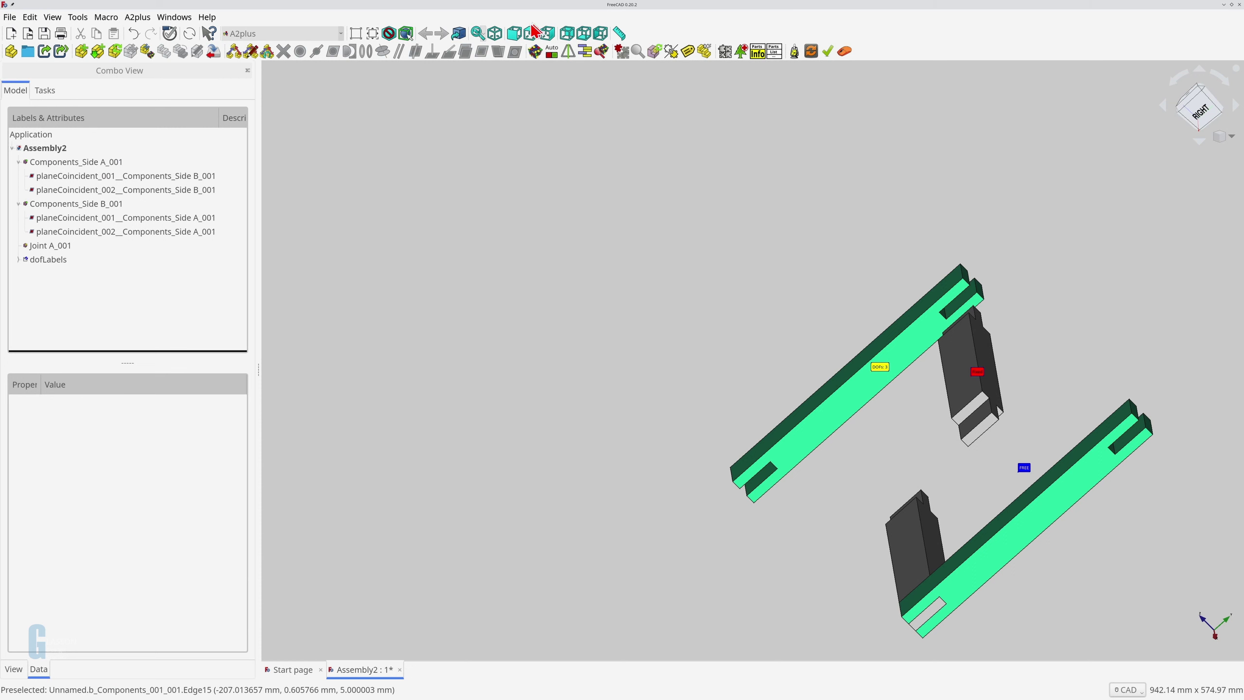
pyautogui.click(495, 34)
pyautogui.click(706, 54)
pyautogui.click(706, 56)
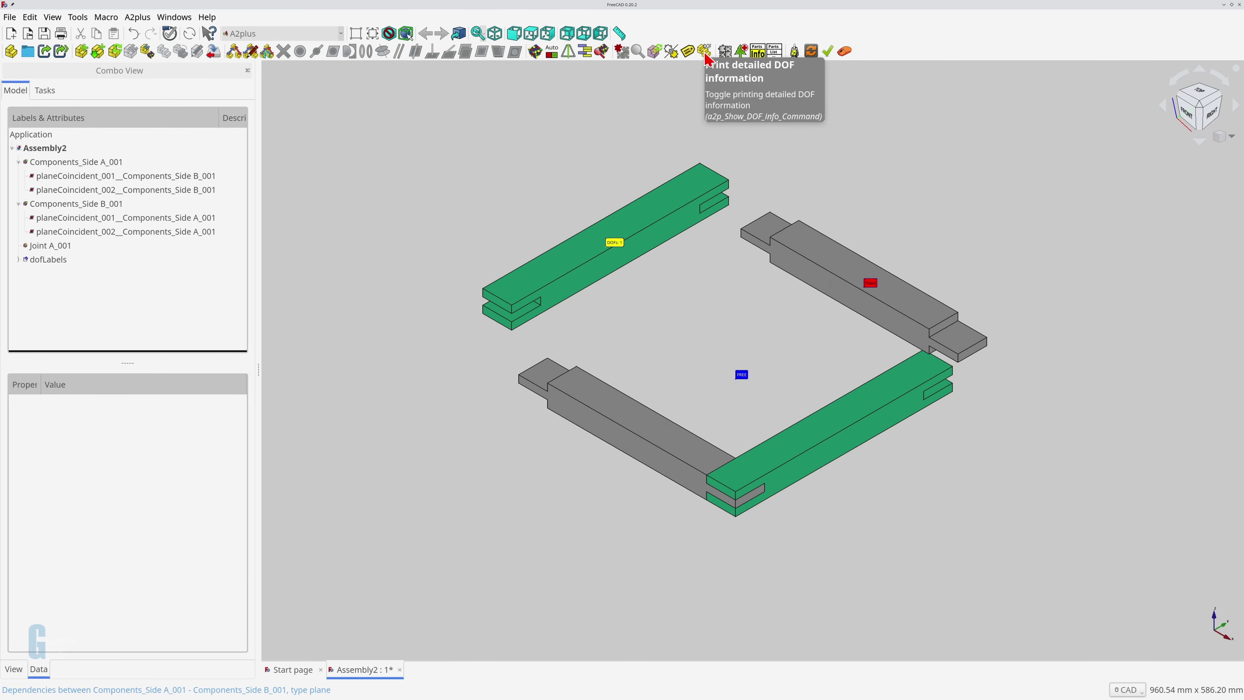
# Add a PlaneCoincident constraint between Side B's inner side face and Side A's tenon shoulder, and refresh the DOF labels.
pyautogui.click(659, 306)
pyautogui.moveTo(755, 344); pyautogui.dragTo(938, 338, button='middle')
pyautogui.moveTo(717, 374); pyautogui.dragTo(659, 324, button='middle')
pyautogui.keyDown('ctrl'); pyautogui.click(656, 317); pyautogui.keyUp('ctrl')
pyautogui.click(480, 51)
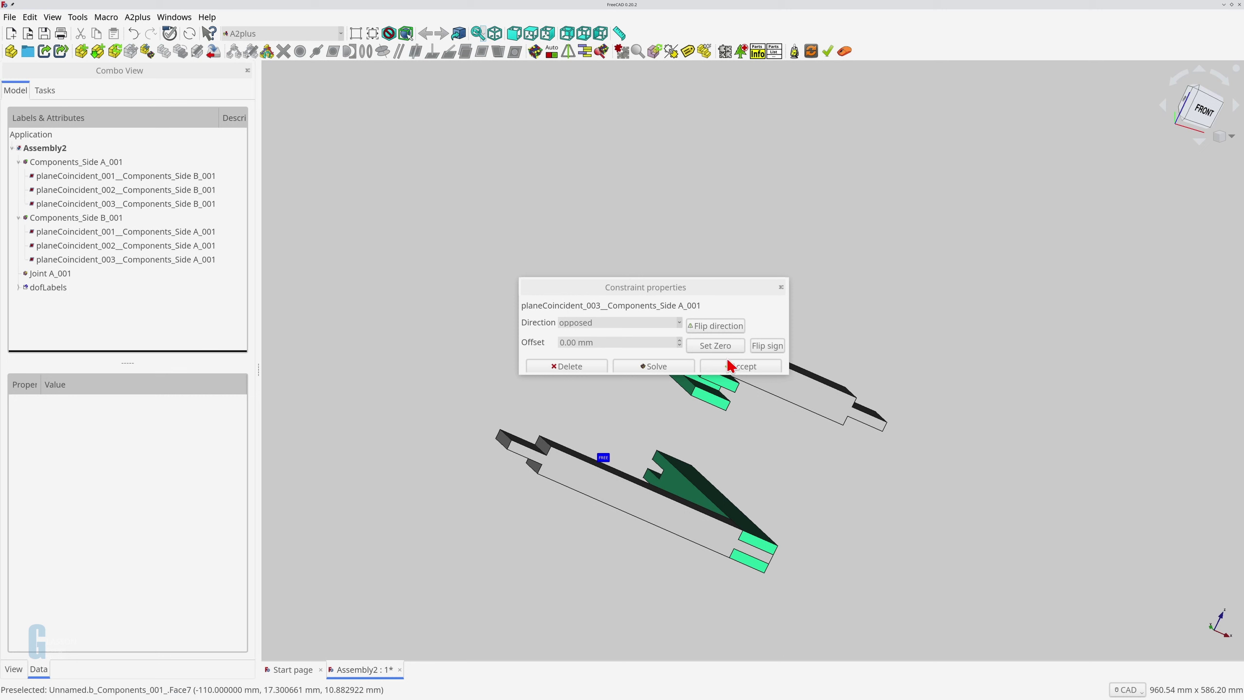
pyautogui.click(734, 365)
pyautogui.click(500, 35)
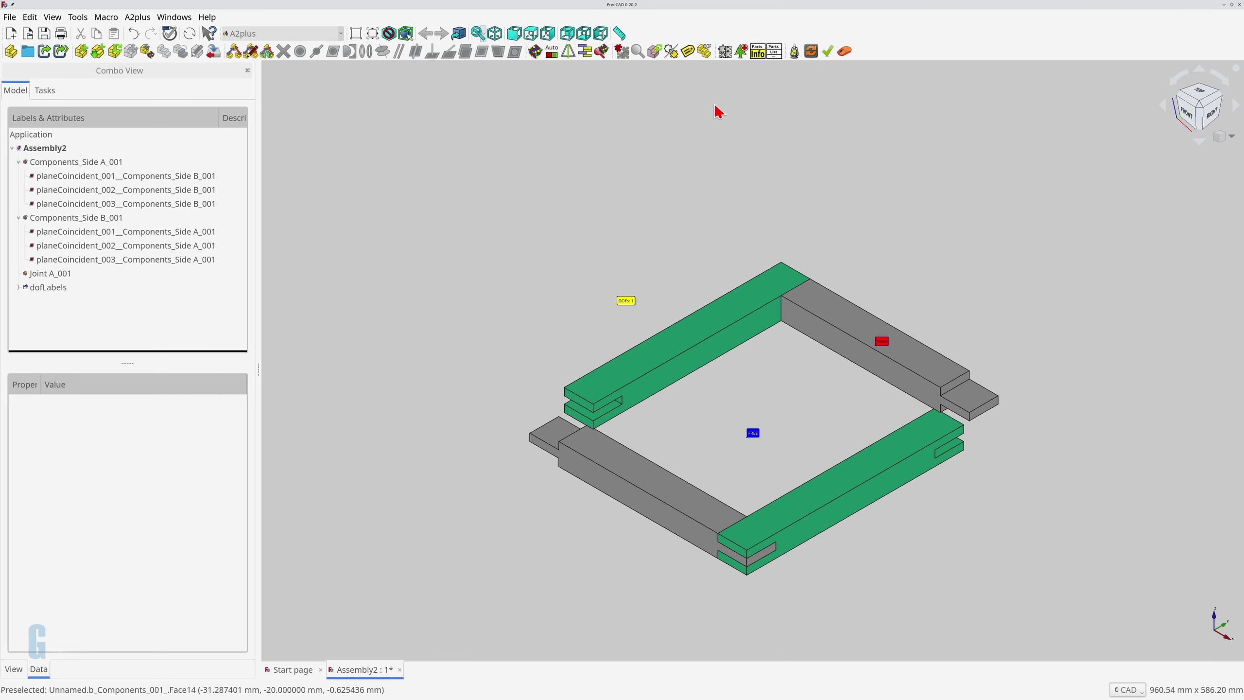
pyautogui.click(709, 53)
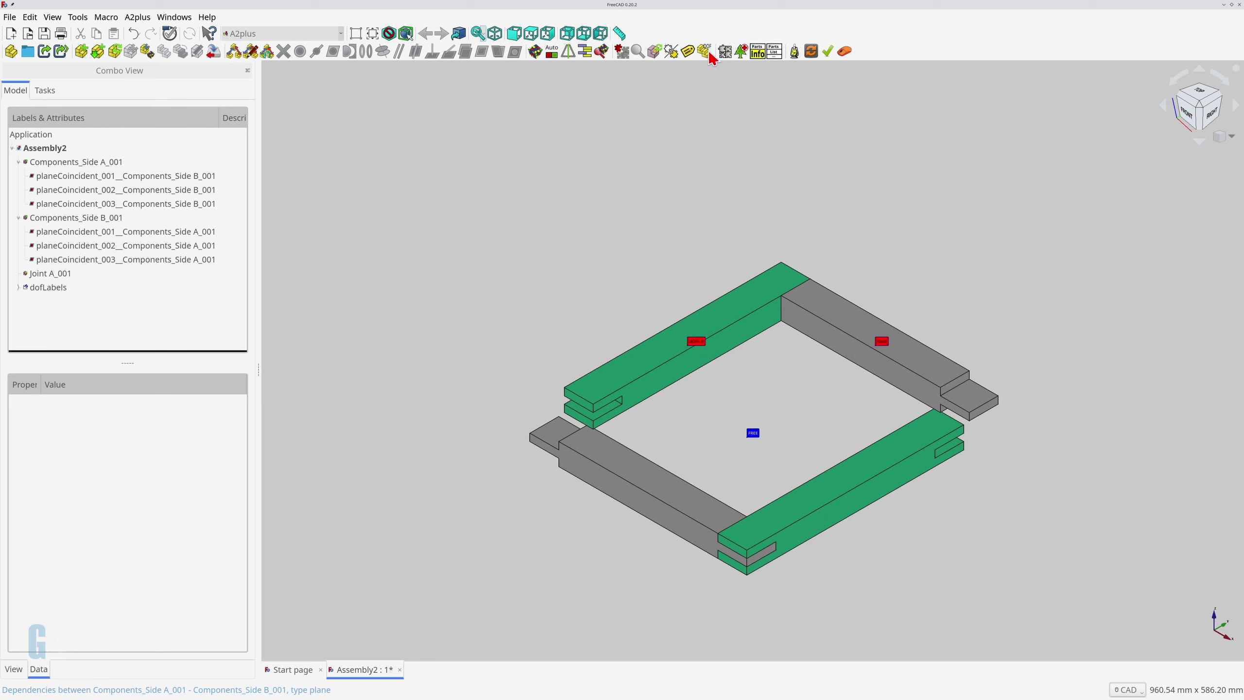
# Undo the existing constraints, re-add the PlaneCoincident constraint between Side A's tenon top face and Side B's upper inner slot face, and refresh the DOF labels.
pyautogui.hotkey('ctrl', 'z')
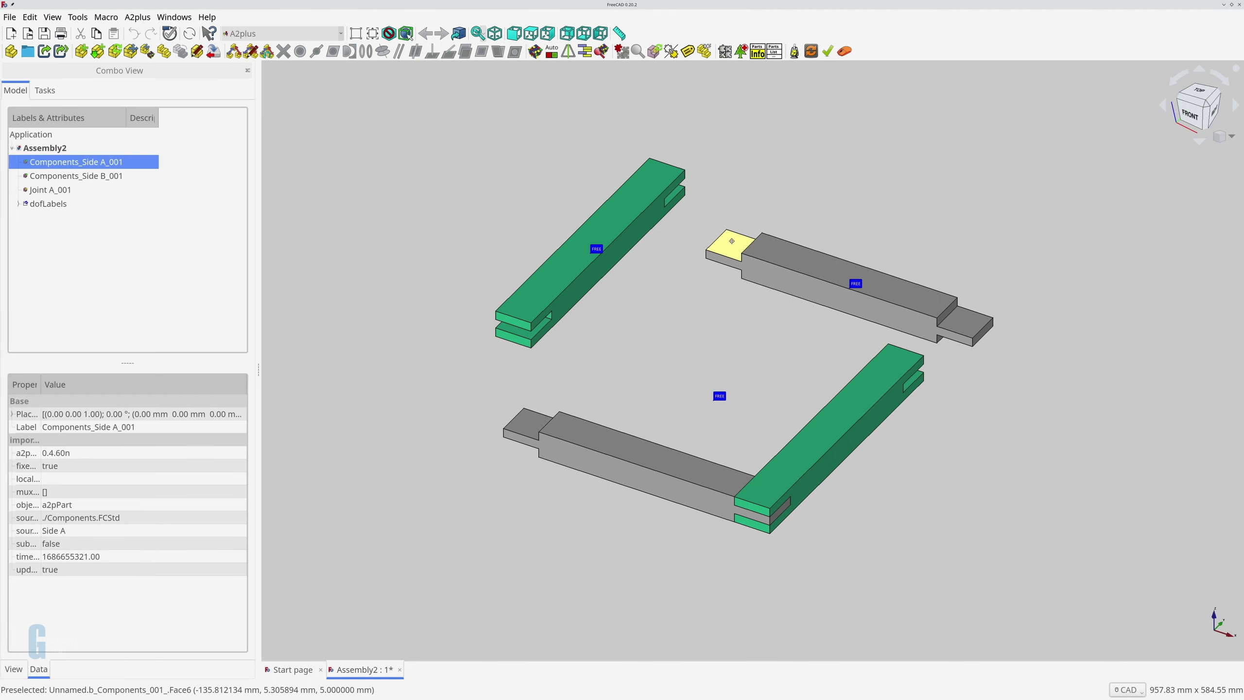
pyautogui.moveTo(736, 249); pyautogui.dragTo(656, 163, button='middle')
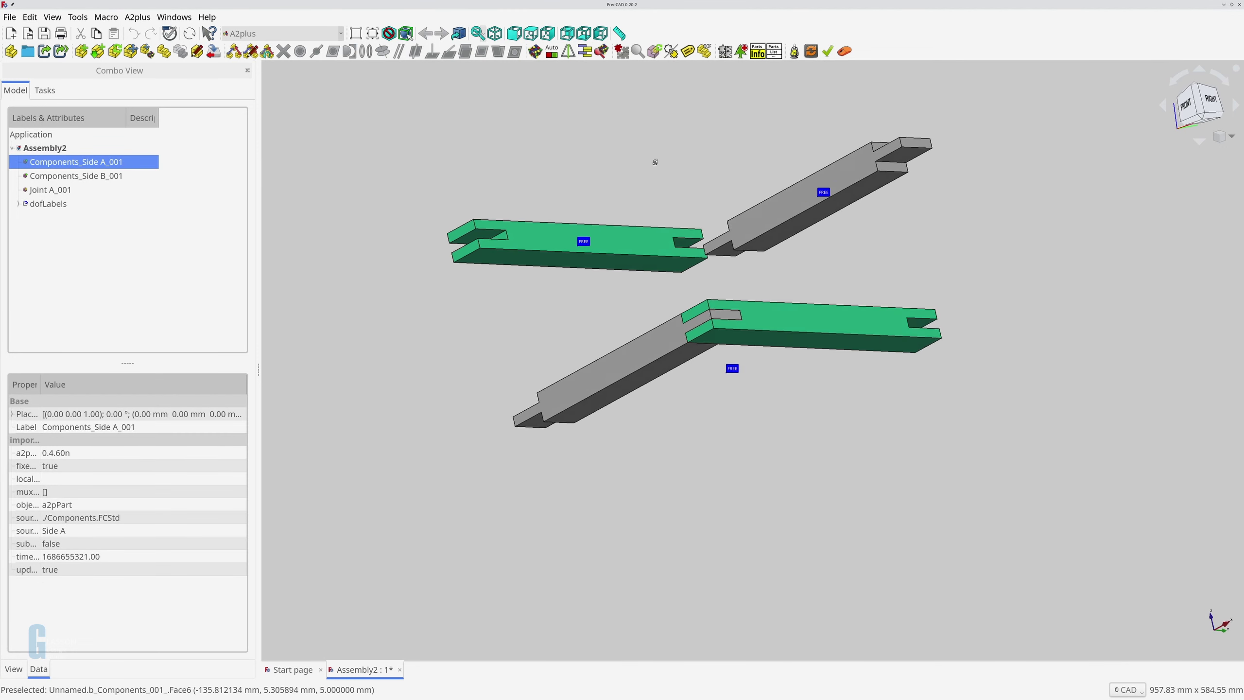
pyautogui.keyDown('ctrl'); pyautogui.click(688, 241); pyautogui.keyUp('ctrl')
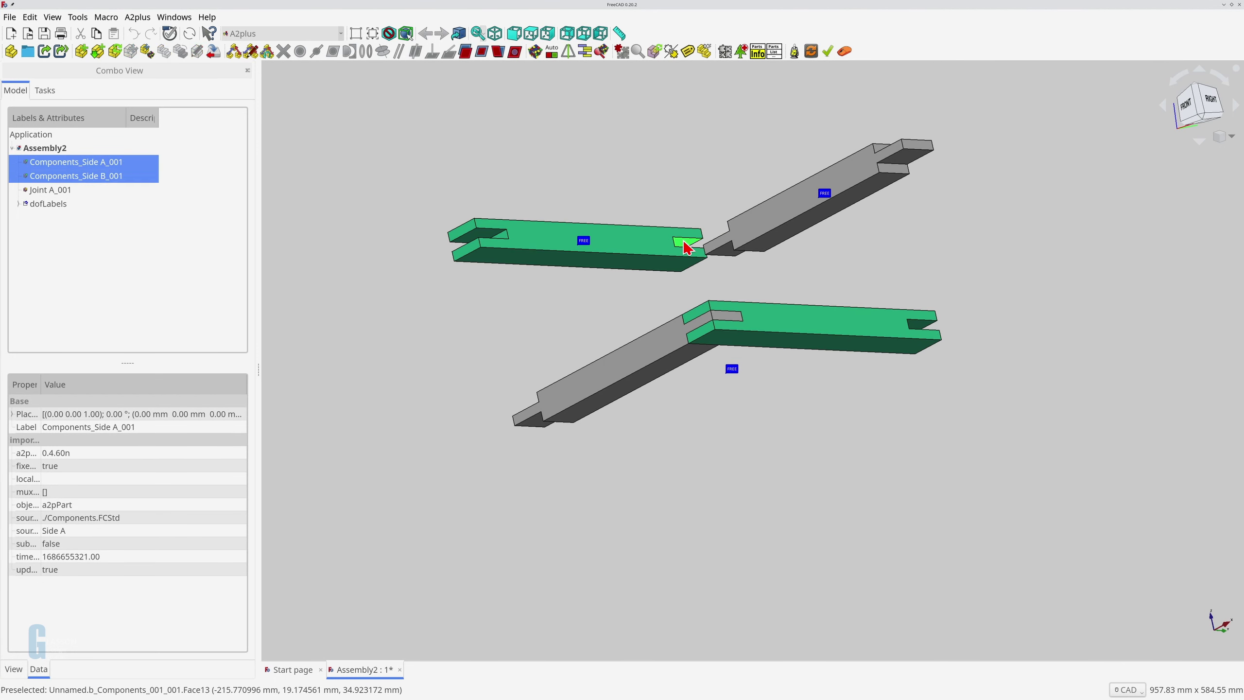
pyautogui.click(485, 56)
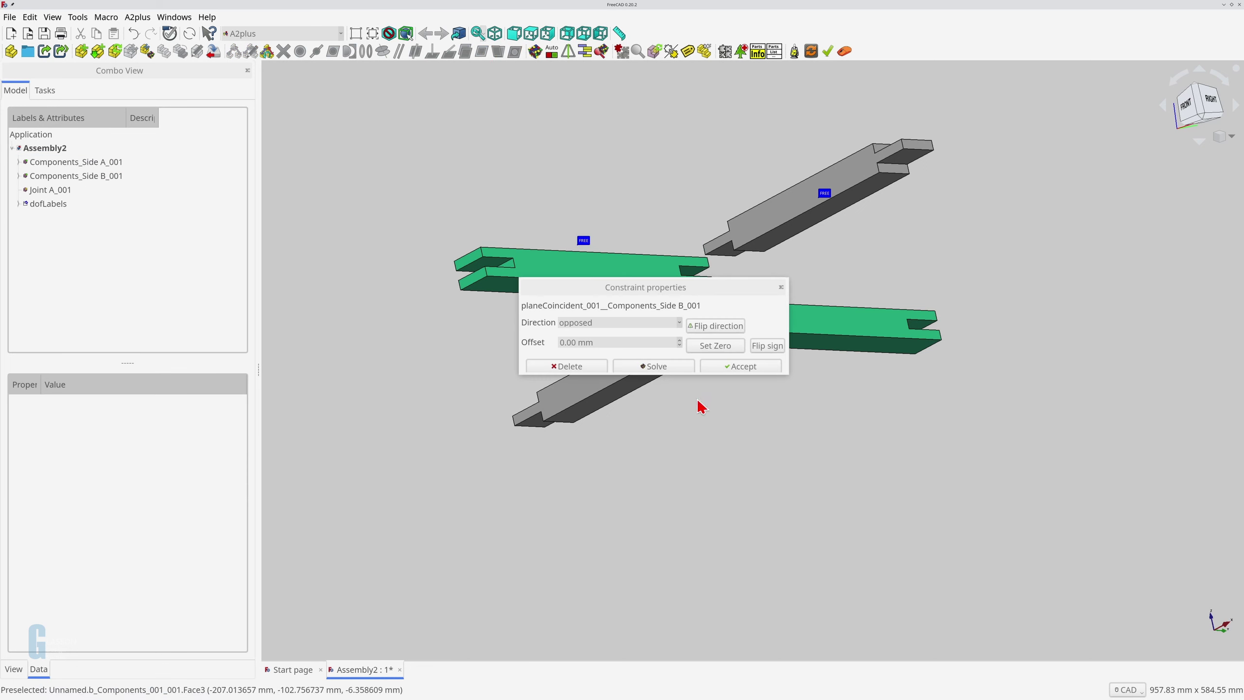
pyautogui.click(712, 369)
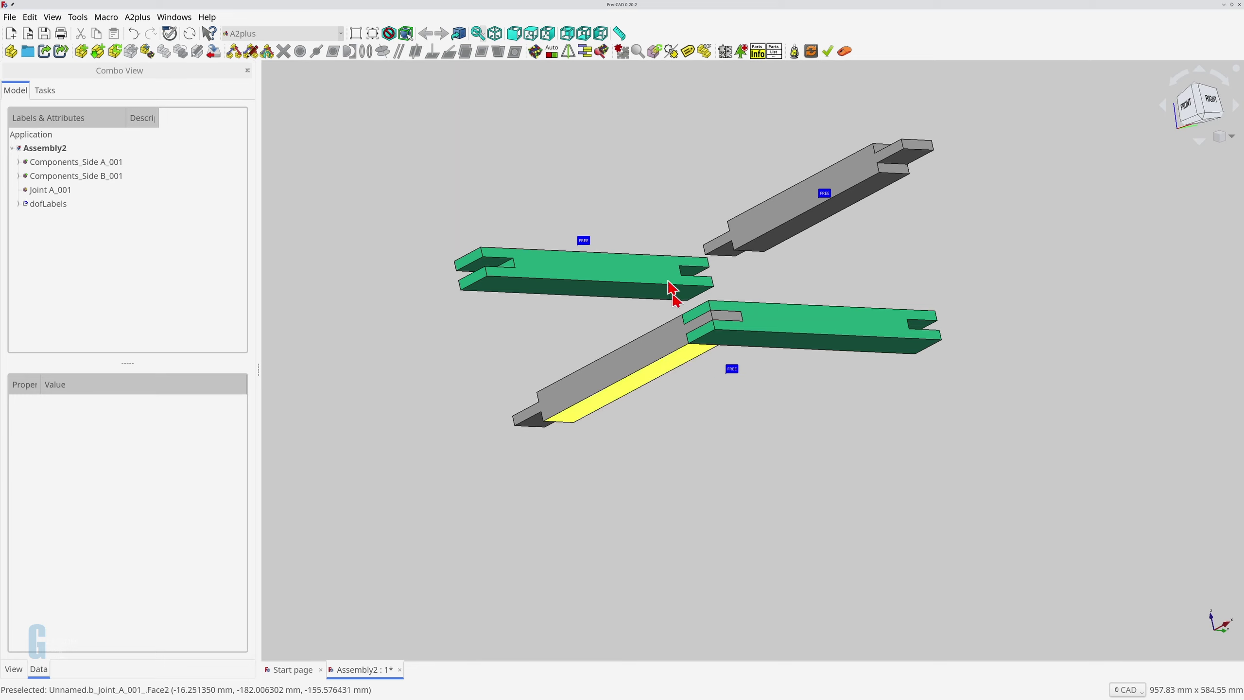
pyautogui.click(705, 51)
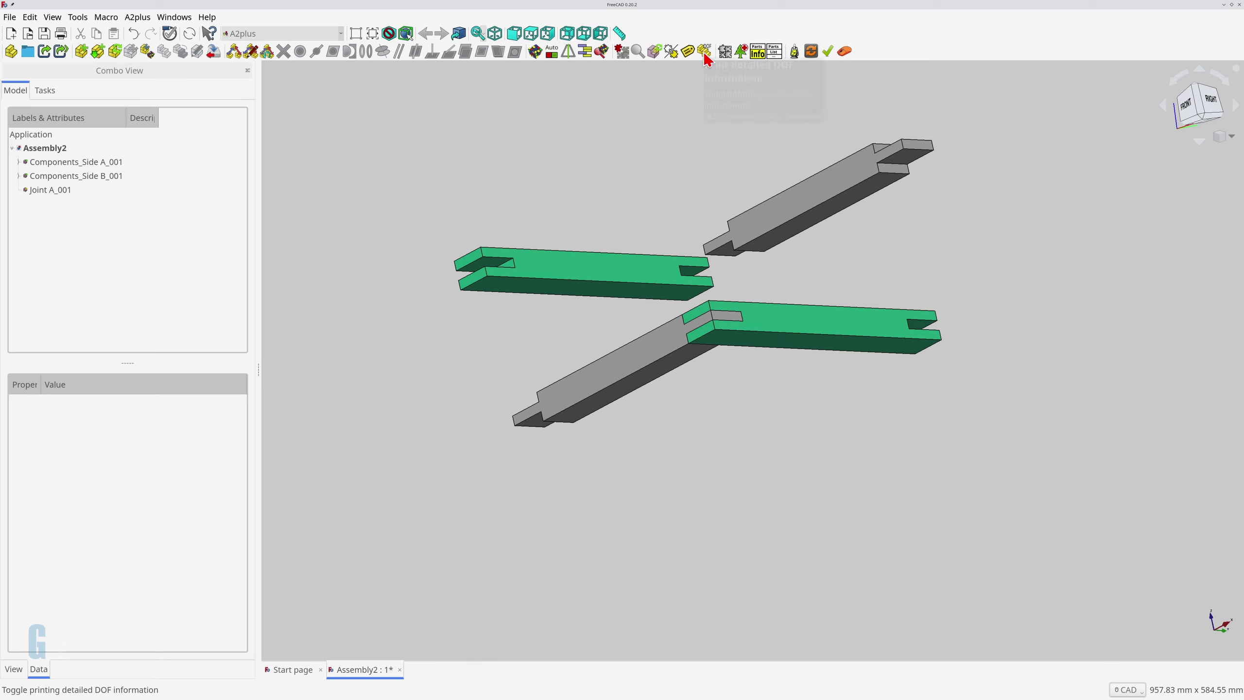
pyautogui.click(495, 33)
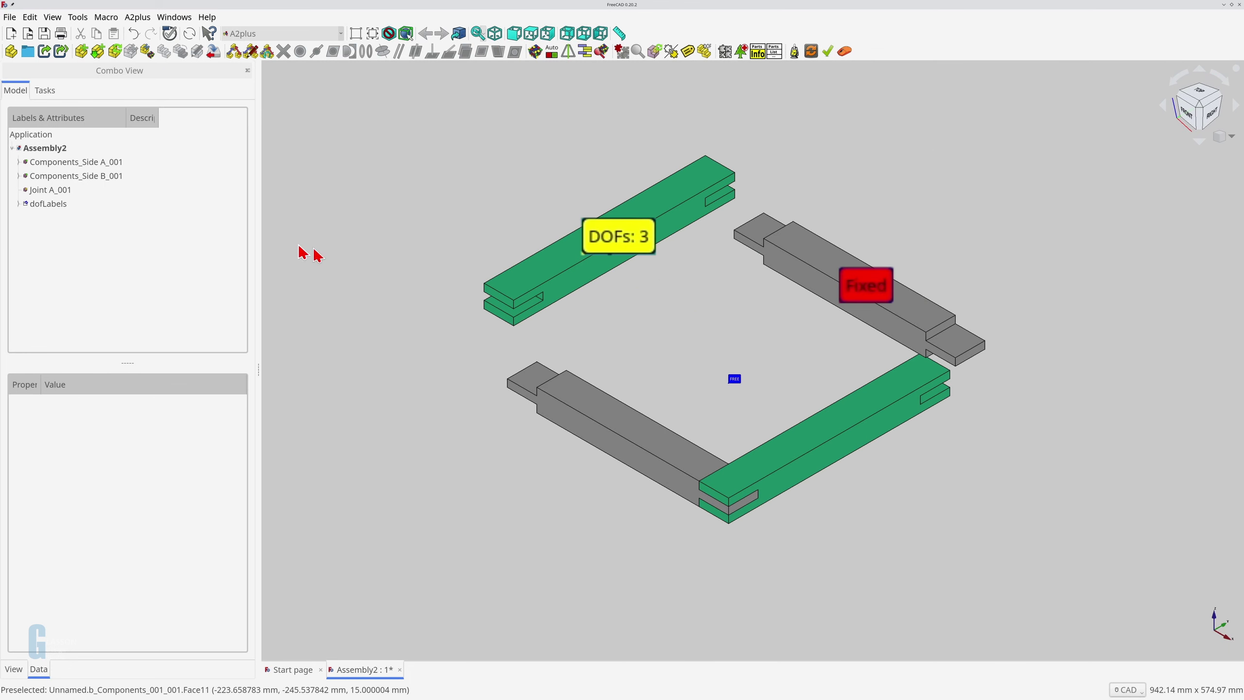
# Expand Components_Side A_001 and Components_Side B_001 in the model tree to examine the constraint listed under each part.
pyautogui.click(23, 162)
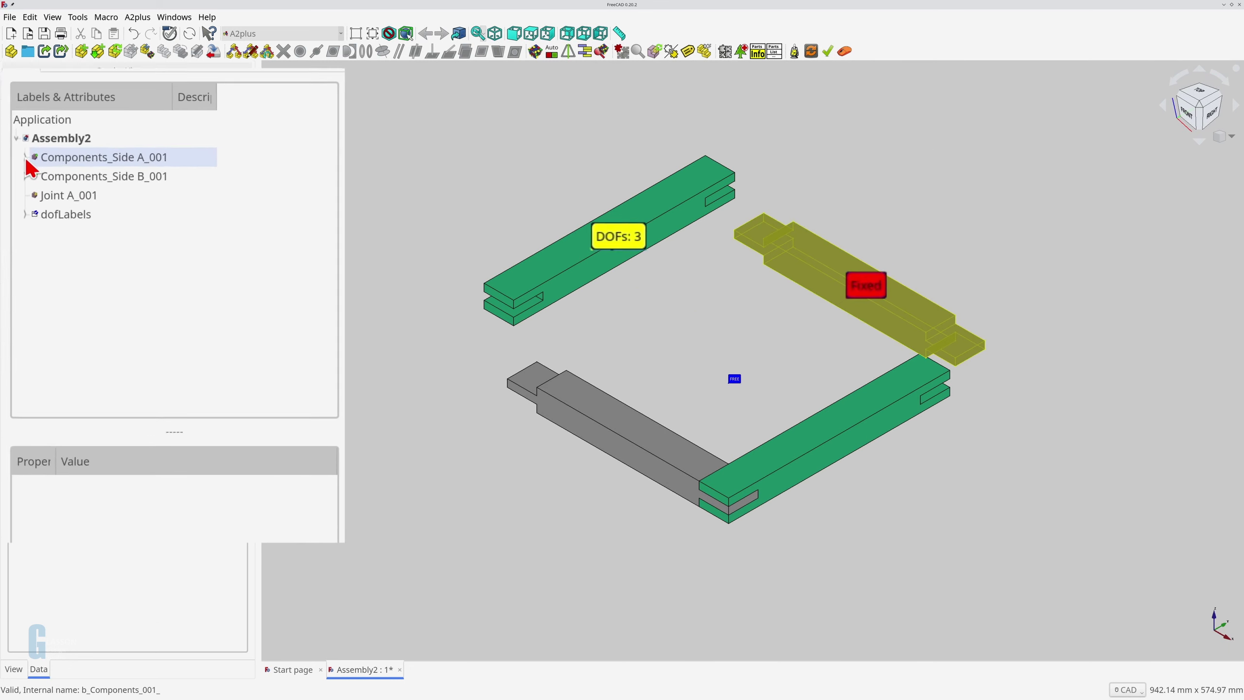
pyautogui.click(18, 162)
pyautogui.click(33, 197)
pyautogui.click(27, 197)
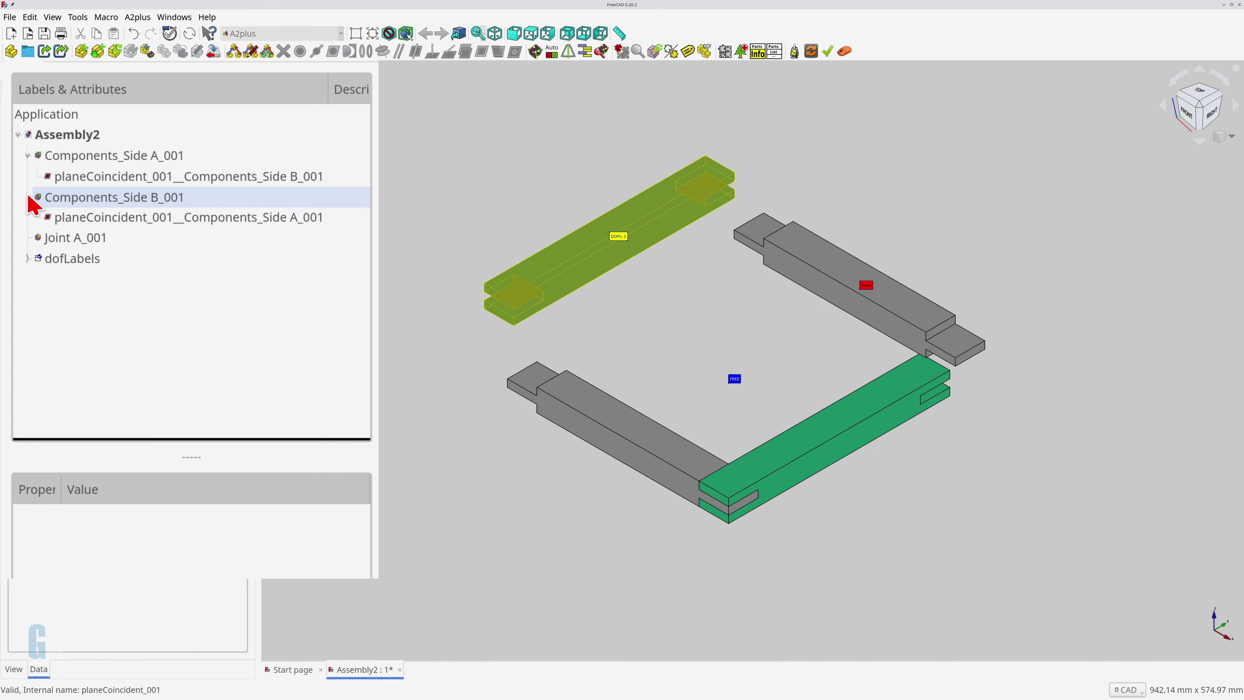
pyautogui.click(113, 304)
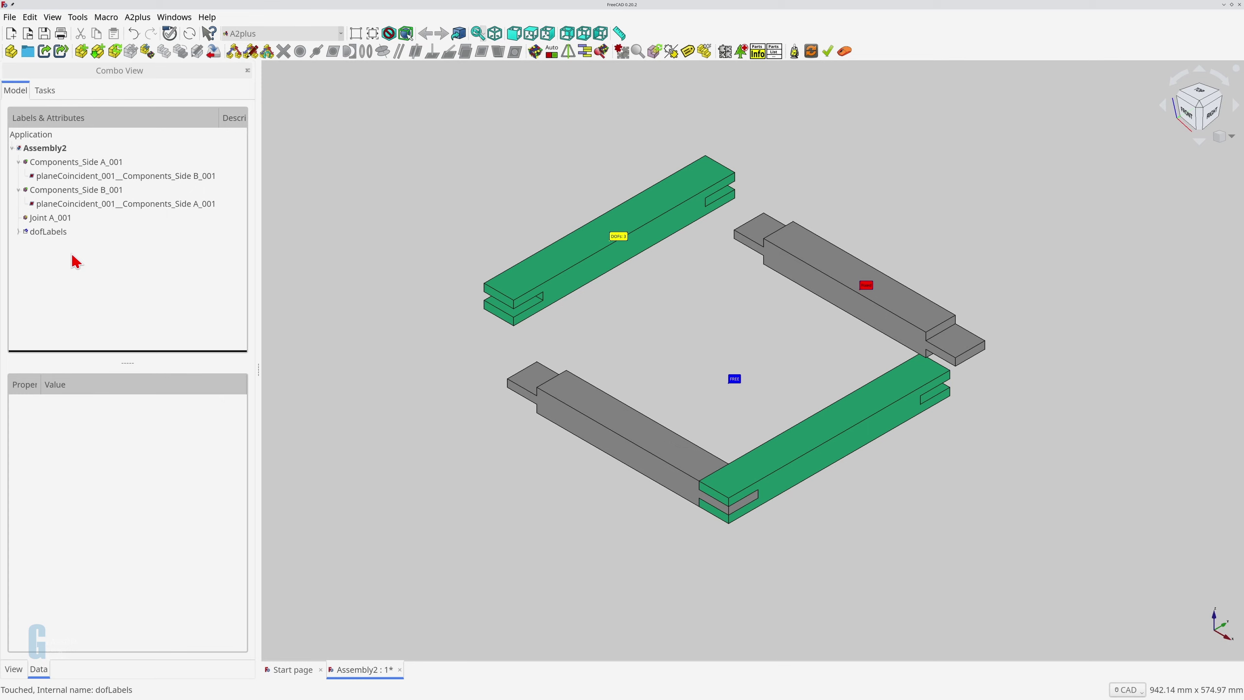
# Constrain Side A's front side face to the end wall of Side B's slot with PlaneCoincident and refresh the DOF labels.
pyautogui.click(732, 230)
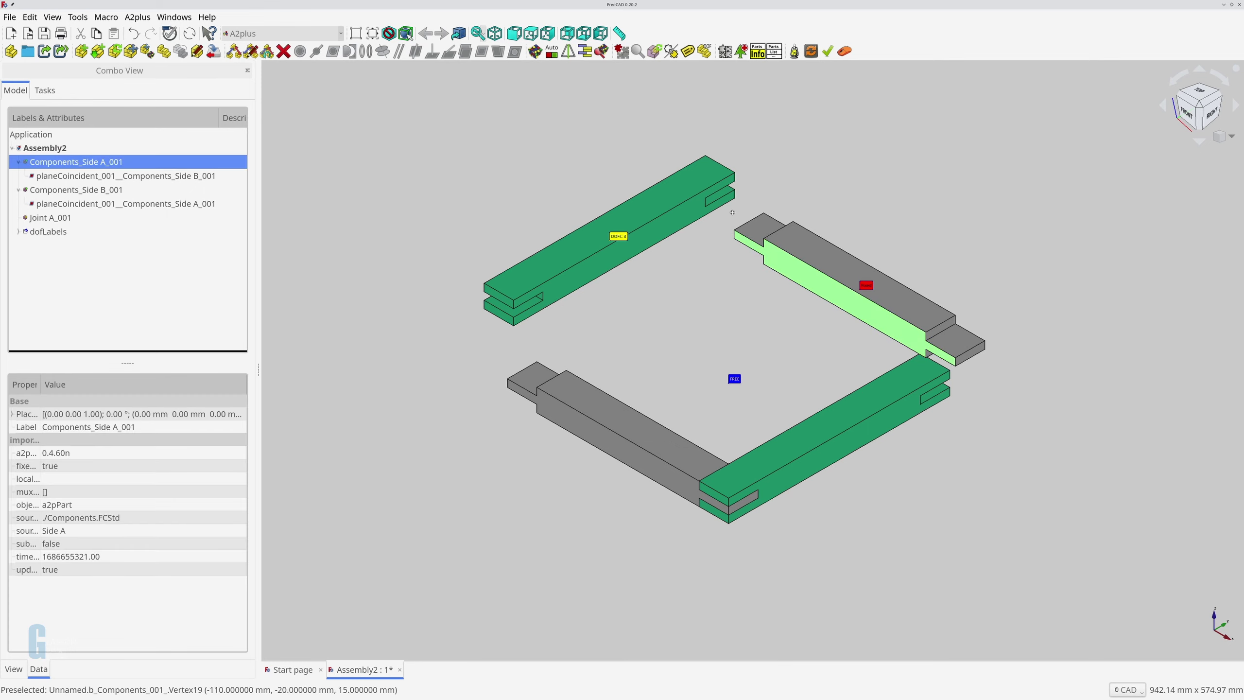
pyautogui.moveTo(733, 213); pyautogui.dragTo(576, 198, button='middle')
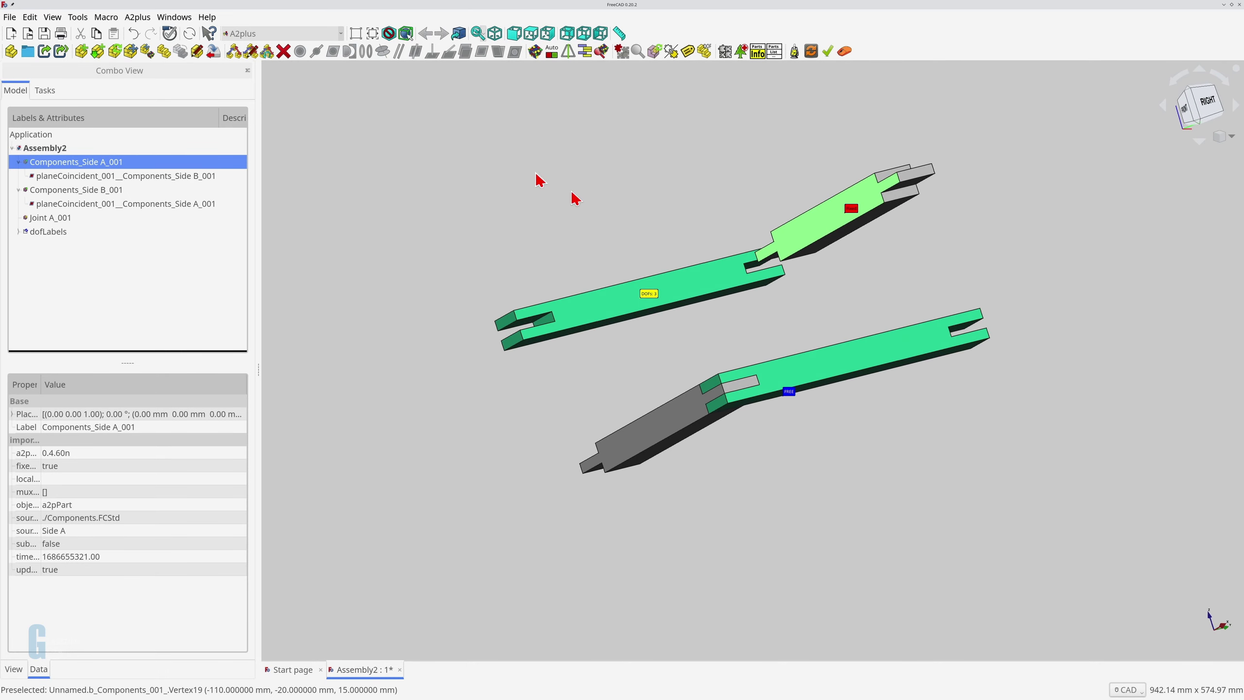
pyautogui.press('0')
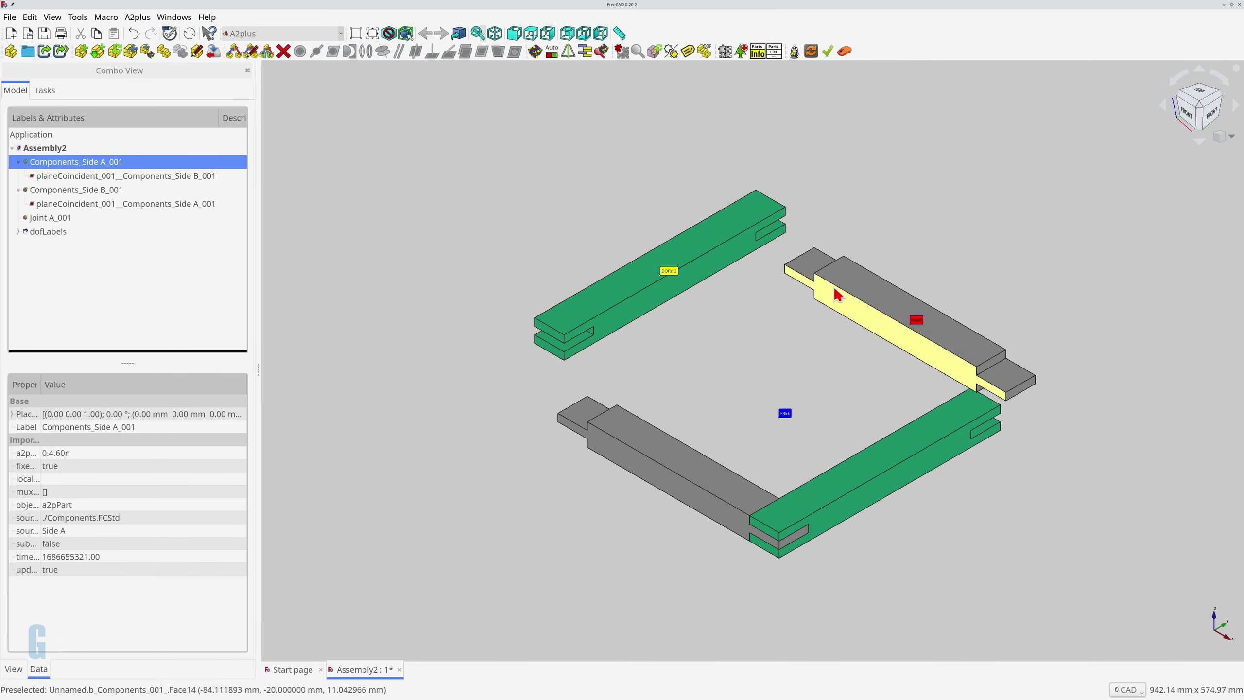
pyautogui.moveTo(839, 294); pyautogui.dragTo(884, 280, button='middle')
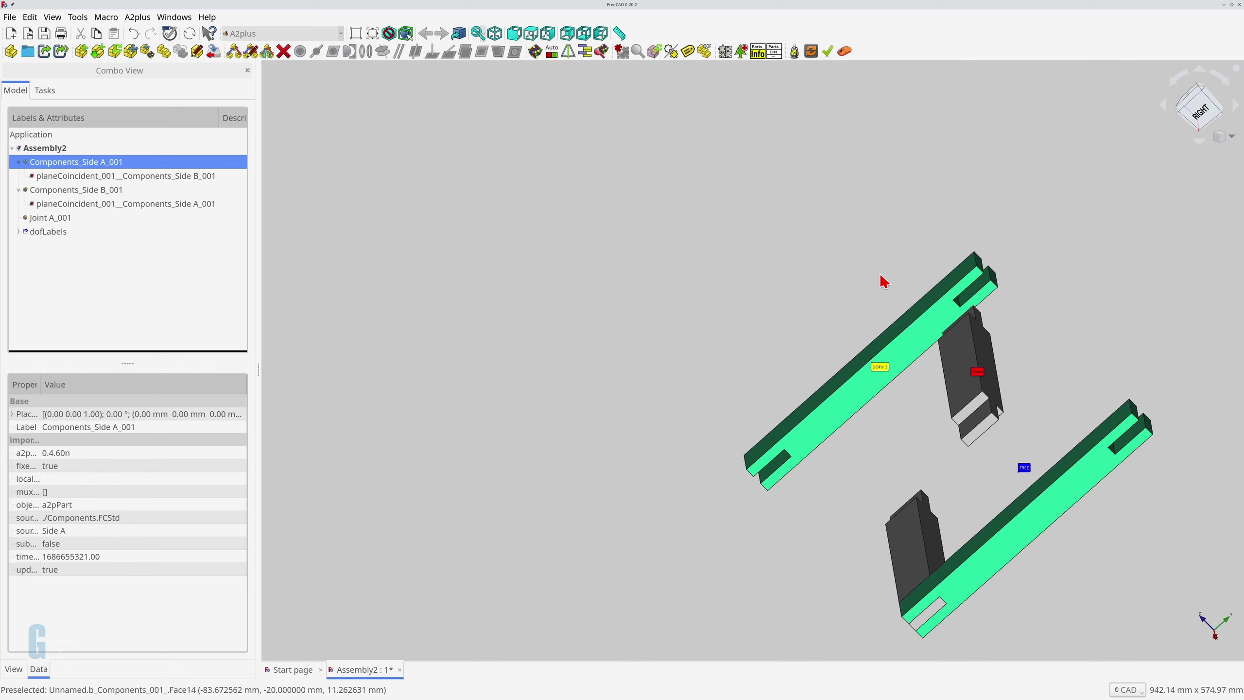
pyautogui.keyDown('ctrl'); pyautogui.click(958, 301); pyautogui.keyUp('ctrl')
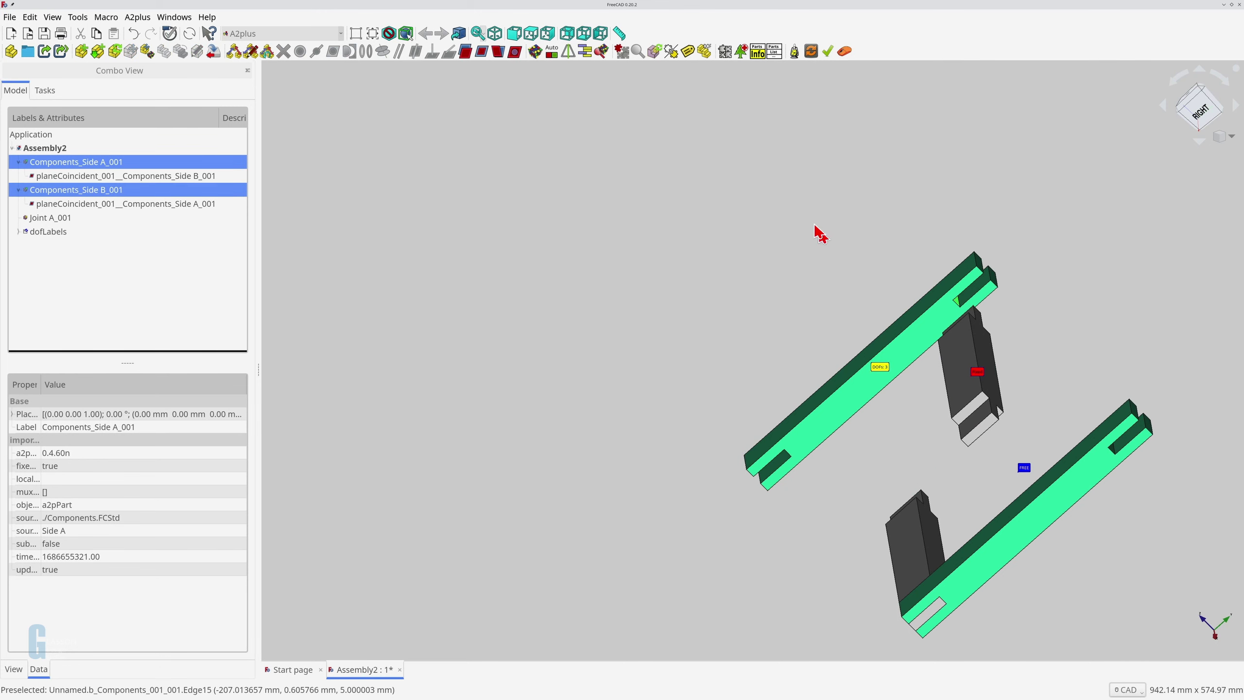
pyautogui.click(477, 63)
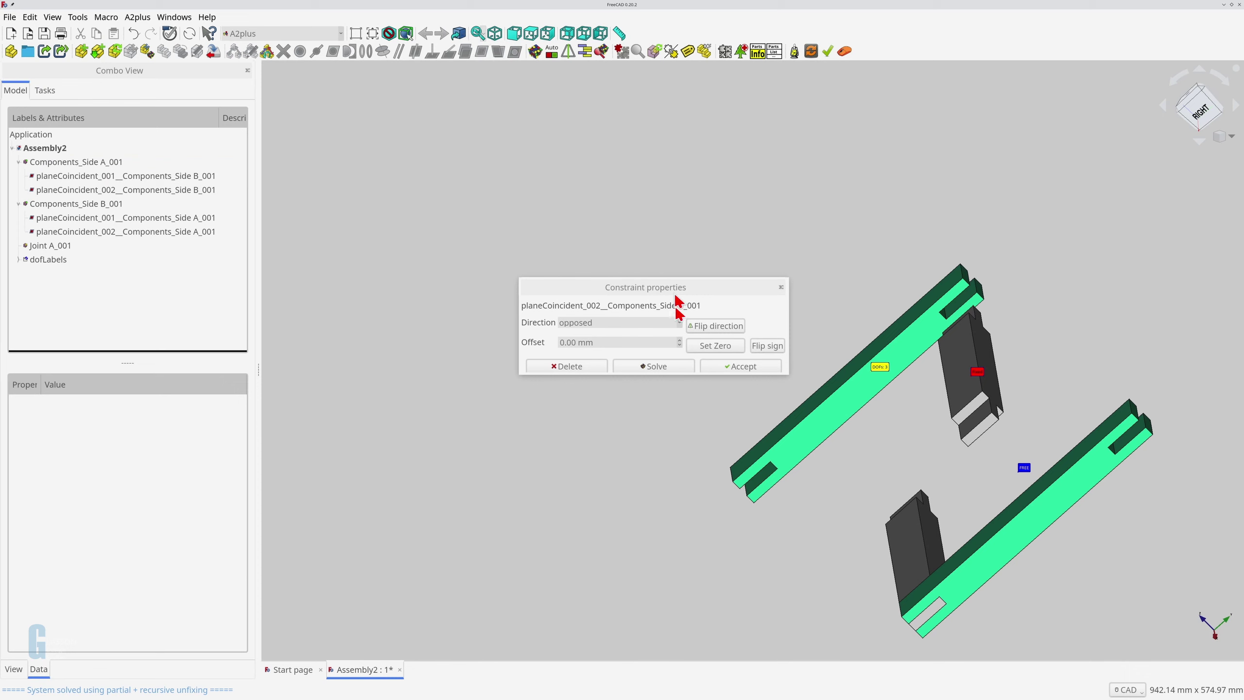
pyautogui.click(710, 366)
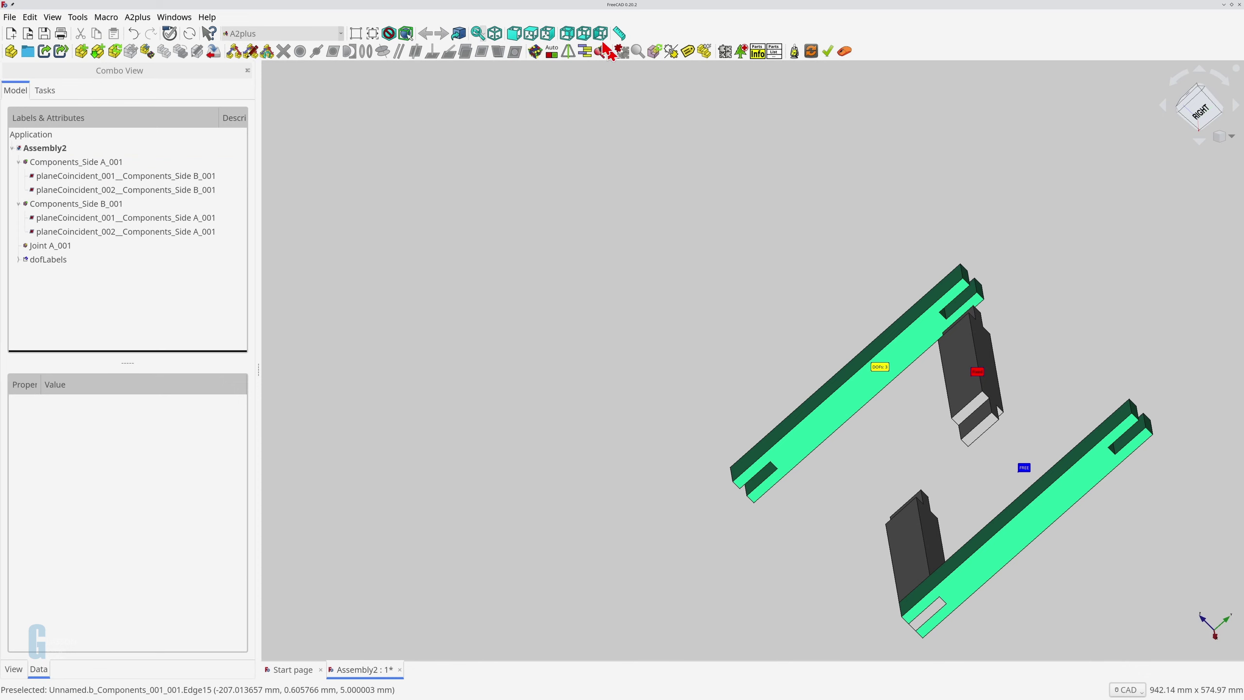
pyautogui.click(495, 34)
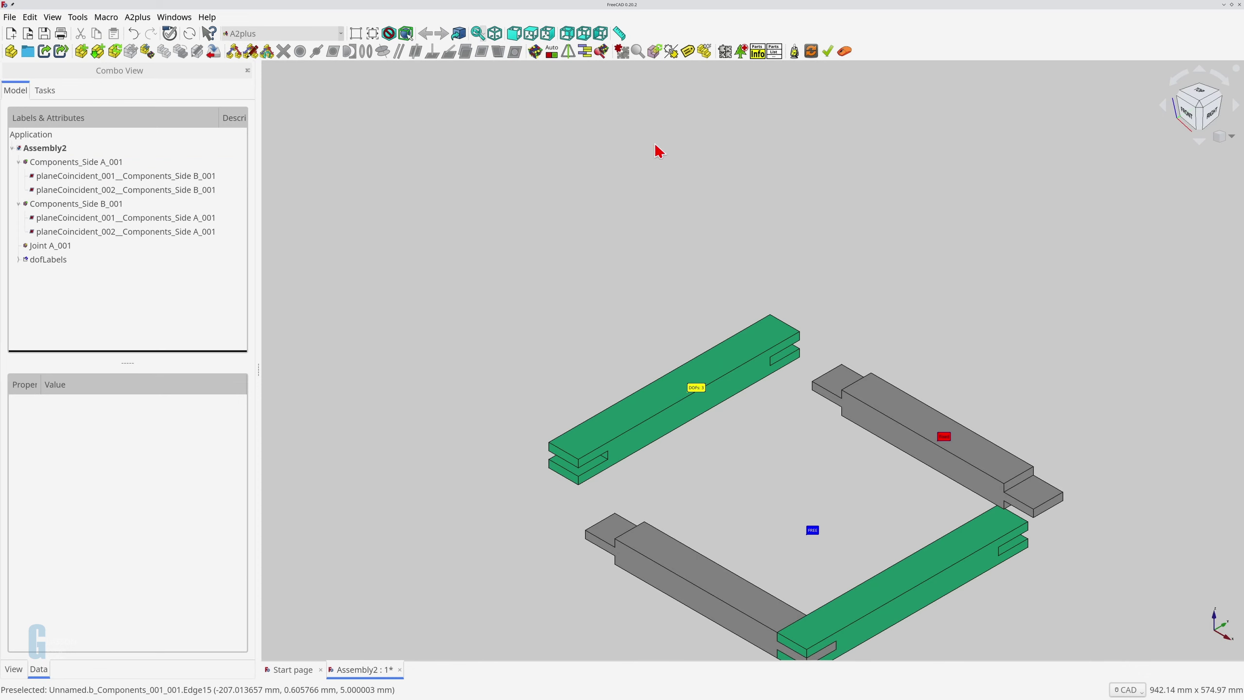
pyautogui.click(704, 51)
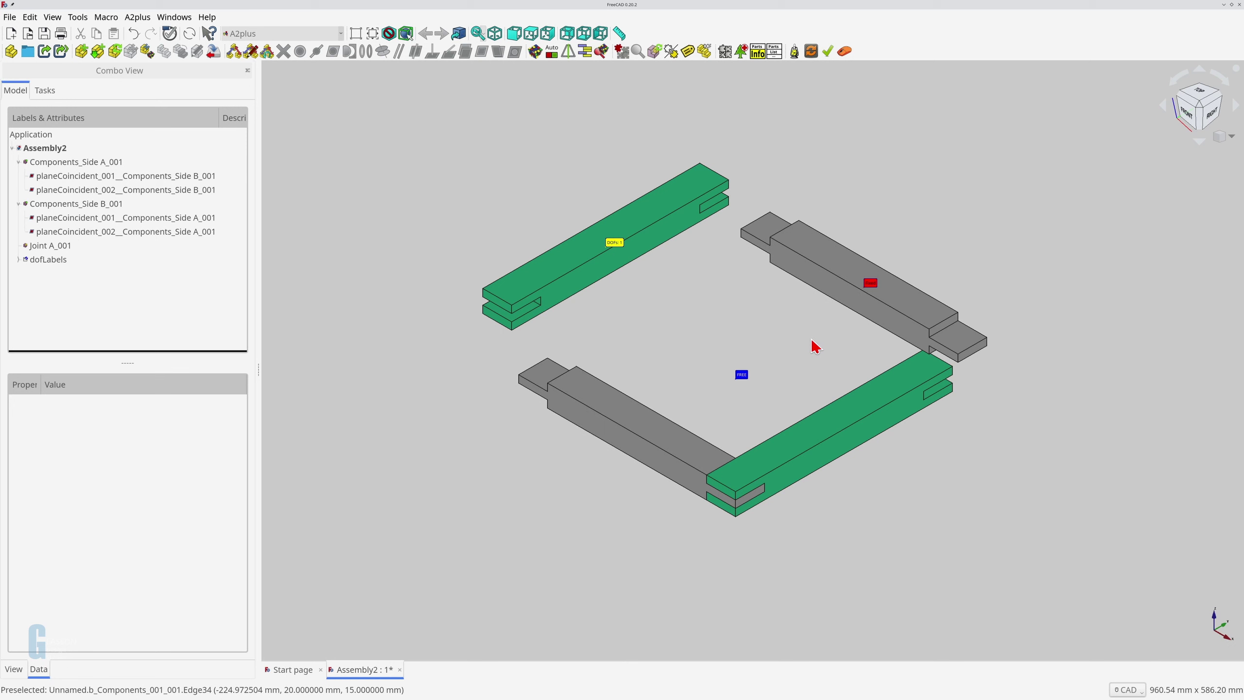
# Constrain Side B's inner side face to Side A's tenon shoulder with PlaneCoincident and refresh the DOF labels.
pyautogui.moveTo(664, 247); pyautogui.dragTo(659, 313, button='middle')
pyautogui.click(659, 314)
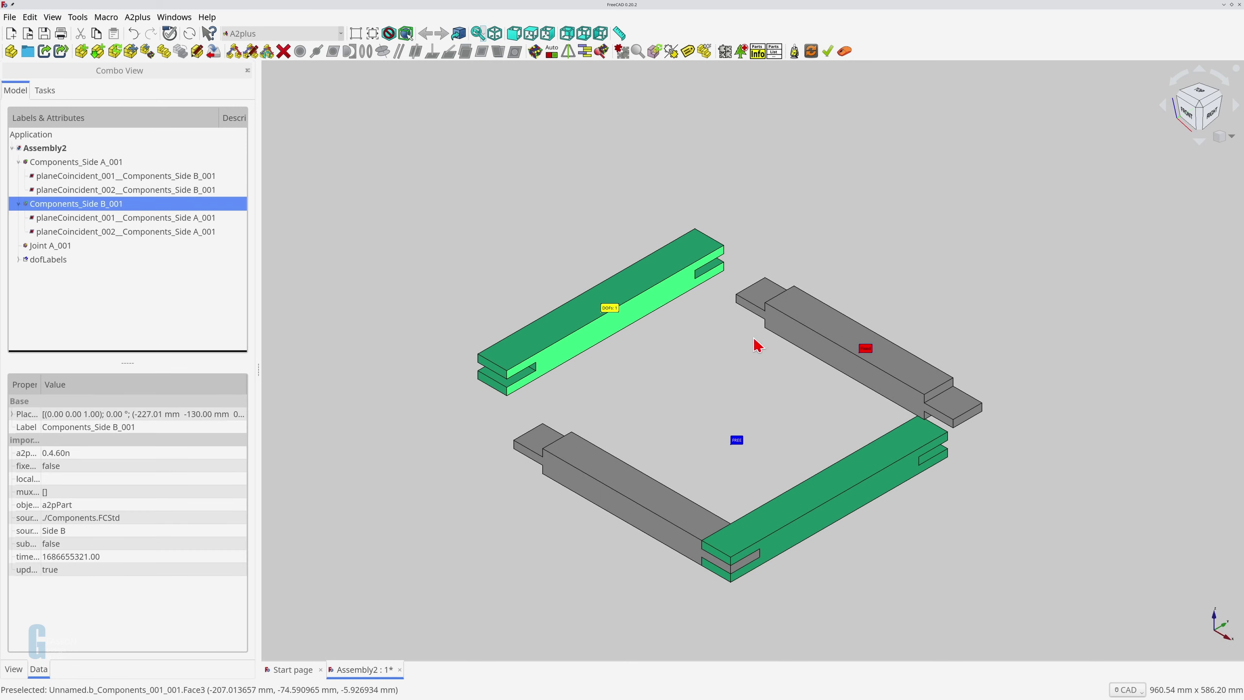
pyautogui.moveTo(752, 346); pyautogui.dragTo(963, 352, button='middle')
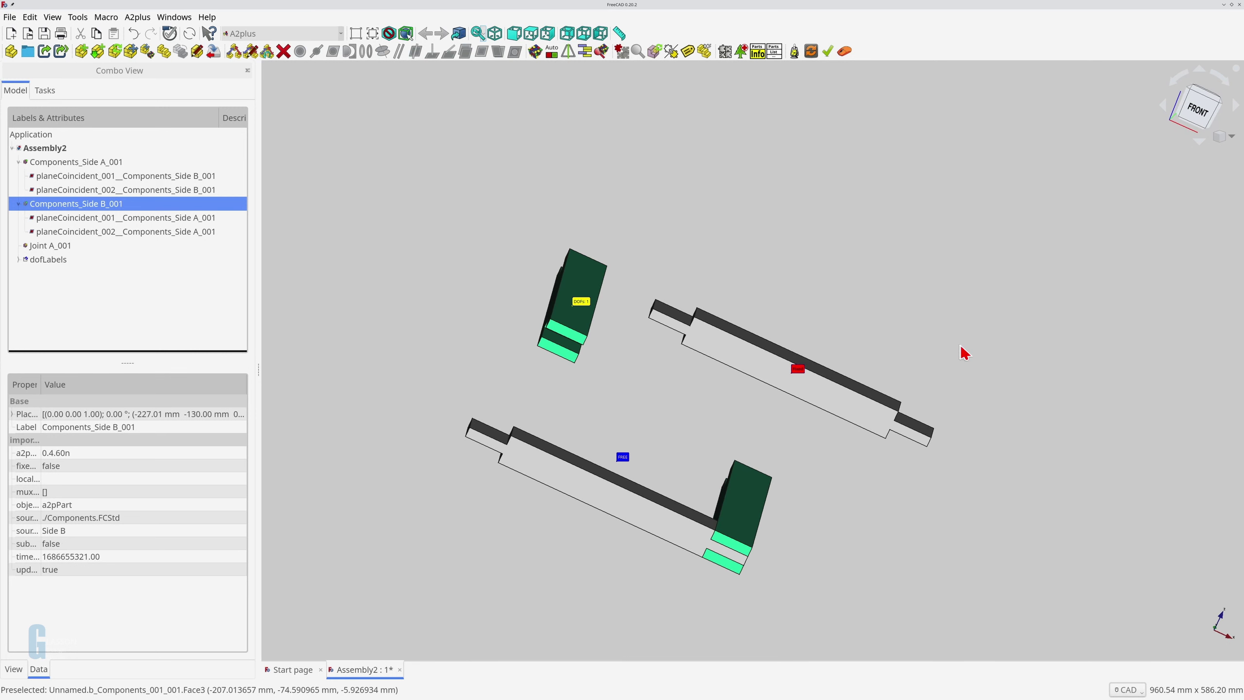
pyautogui.moveTo(680, 383); pyautogui.dragTo(755, 398, button='middle')
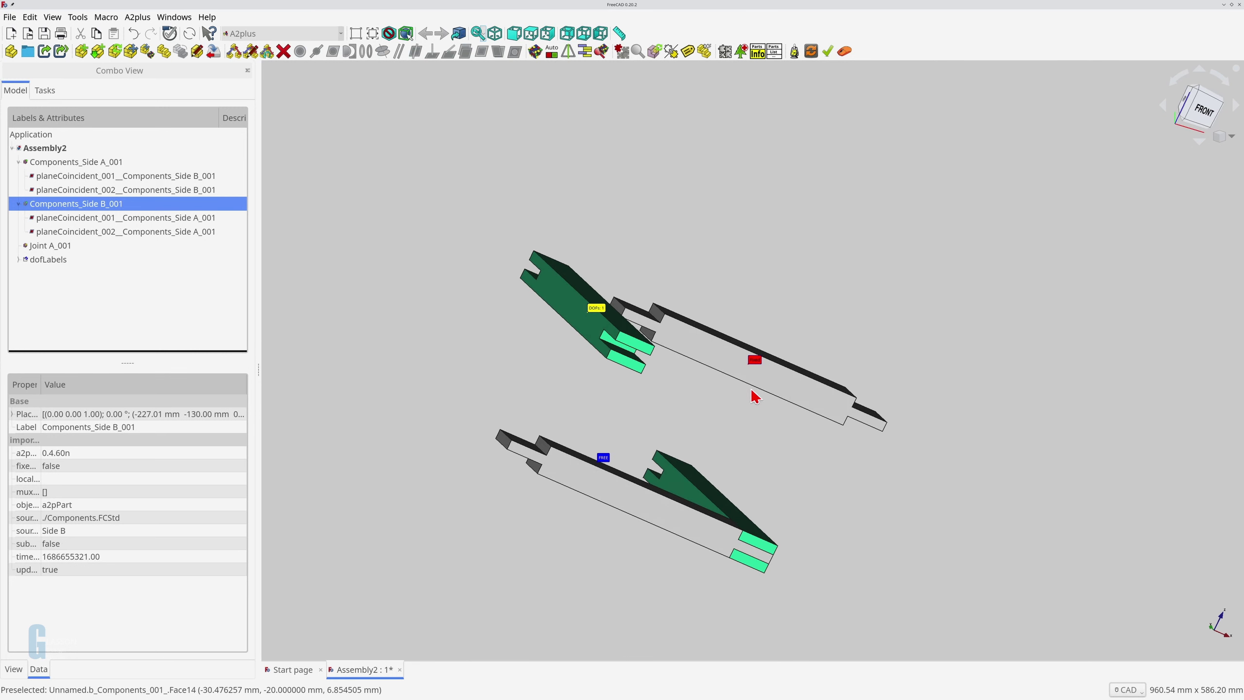
pyautogui.keyDown('ctrl'); pyautogui.click(659, 317); pyautogui.keyUp('ctrl')
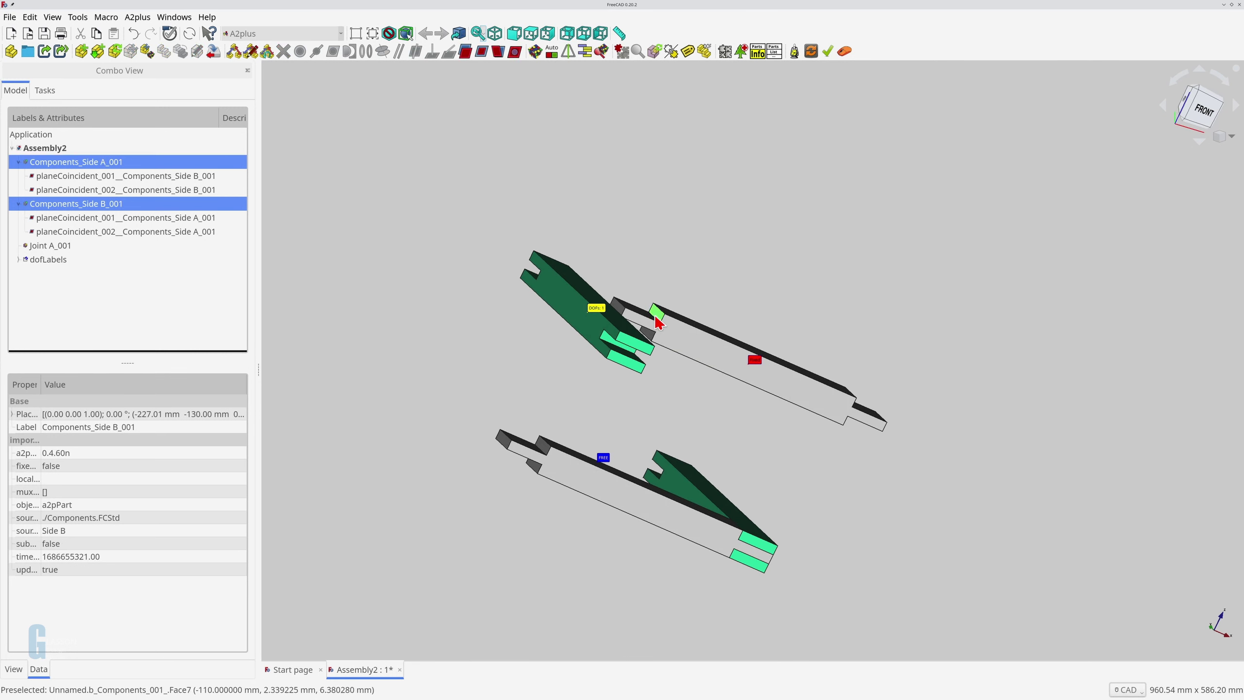
pyautogui.click(492, 54)
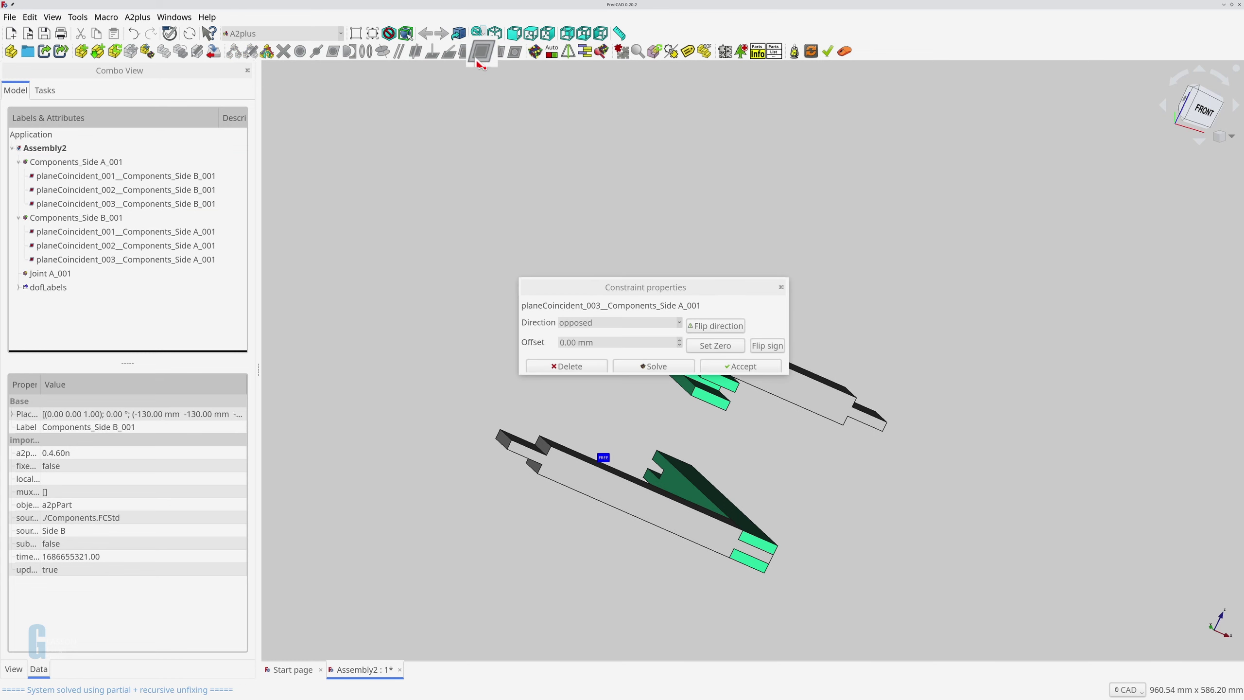
pyautogui.click(733, 365)
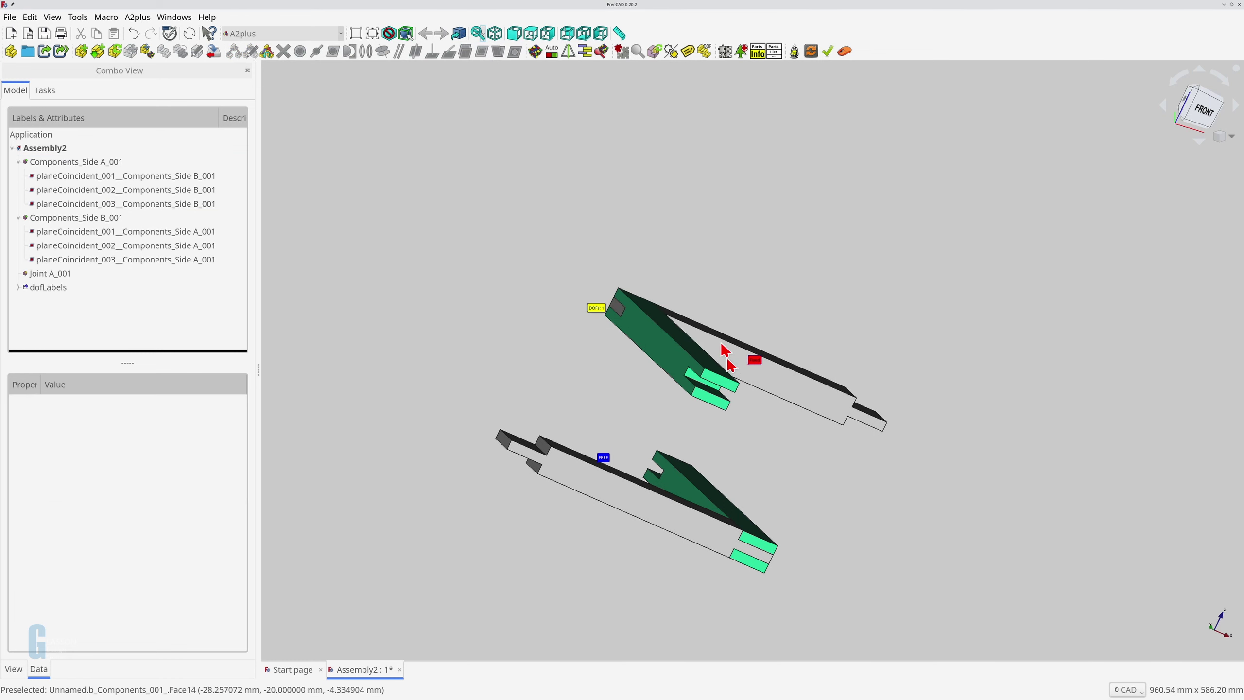
pyautogui.click(495, 35)
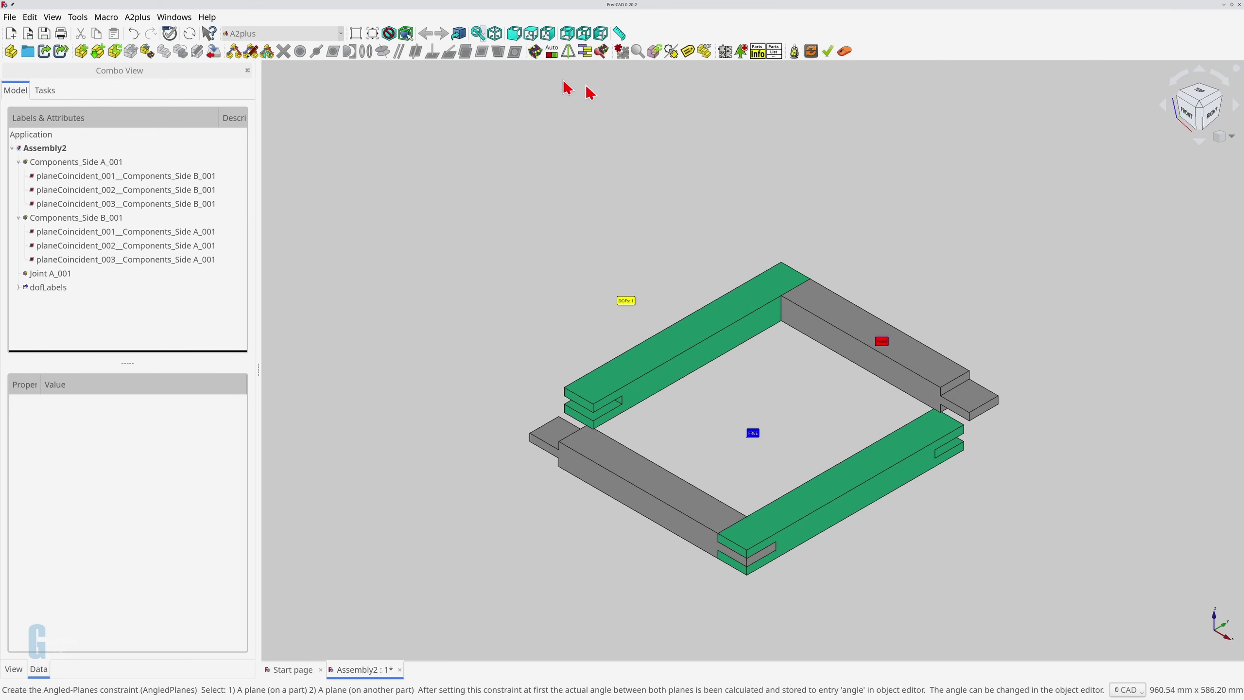
pyautogui.click(709, 54)
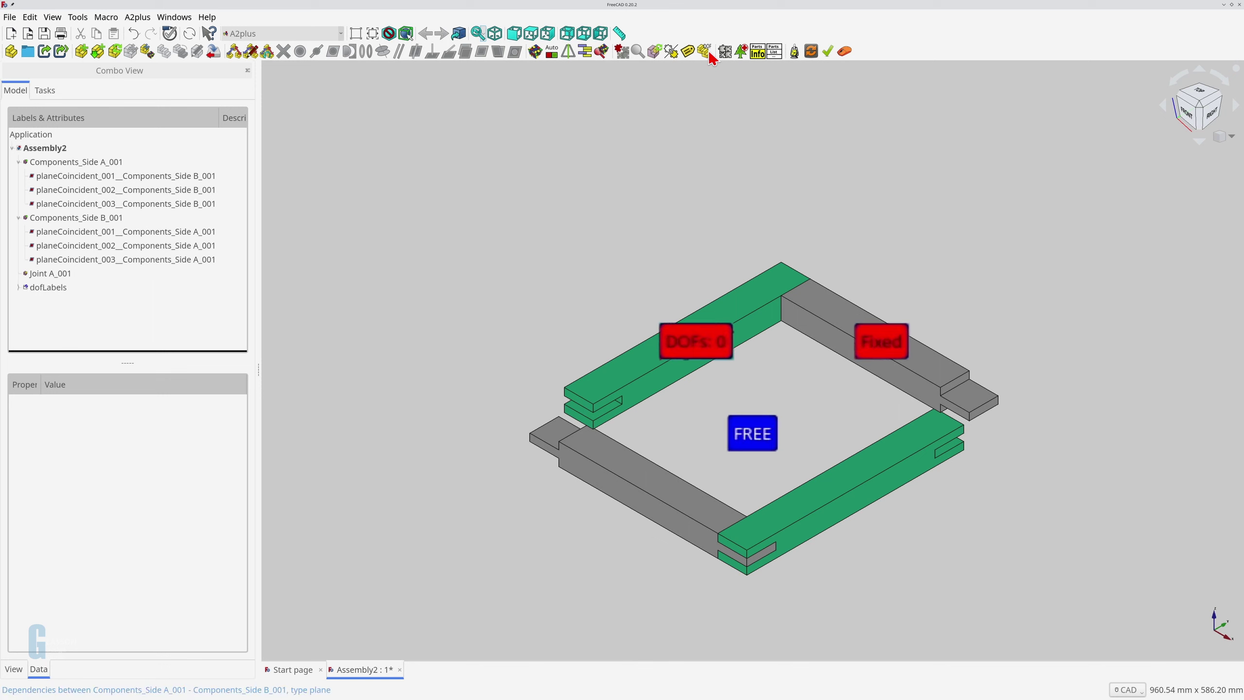
# Add a PlaneCoincident constraint between the top face of Side A's free tenon and the upper inner slot face of Joint A.
pyautogui.click(973, 397)
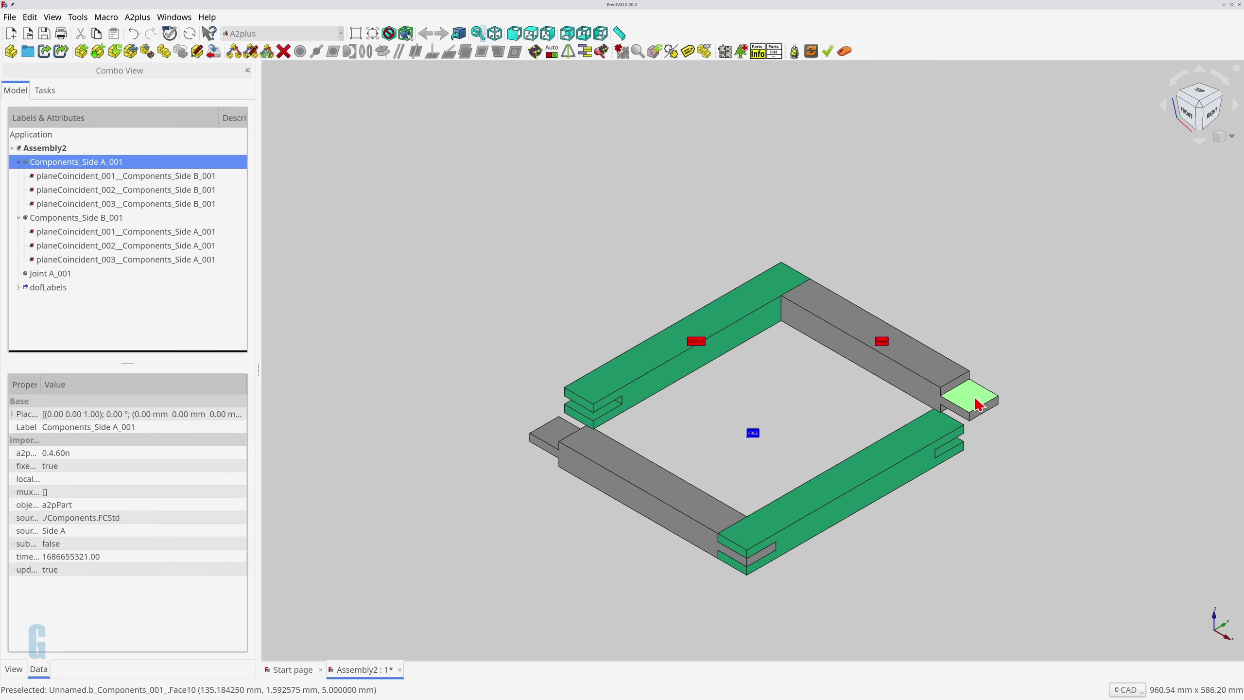
pyautogui.moveTo(975, 397)
pyautogui.mouseDown(button='middle')
pyautogui.moveTo(913, 286)
pyautogui.moveTo(979, 398)
pyautogui.mouseUp(button='middle')
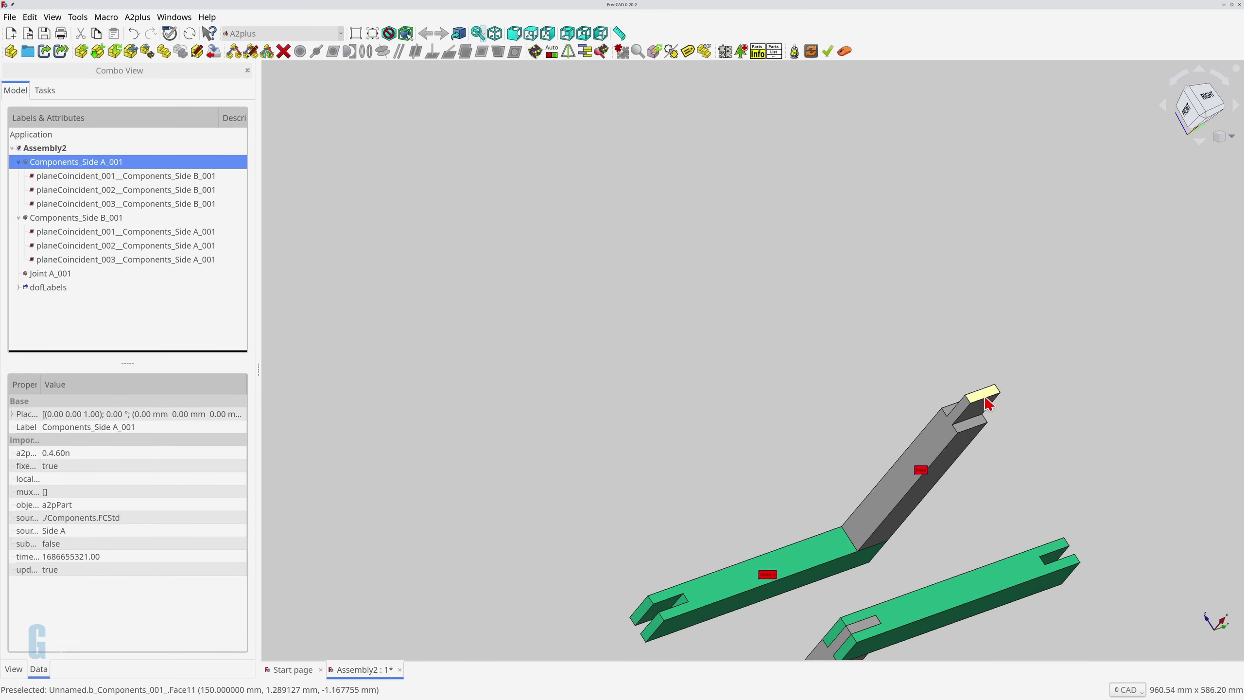
pyautogui.keyDown('ctrl'); pyautogui.click(1049, 560); pyautogui.keyUp('ctrl')
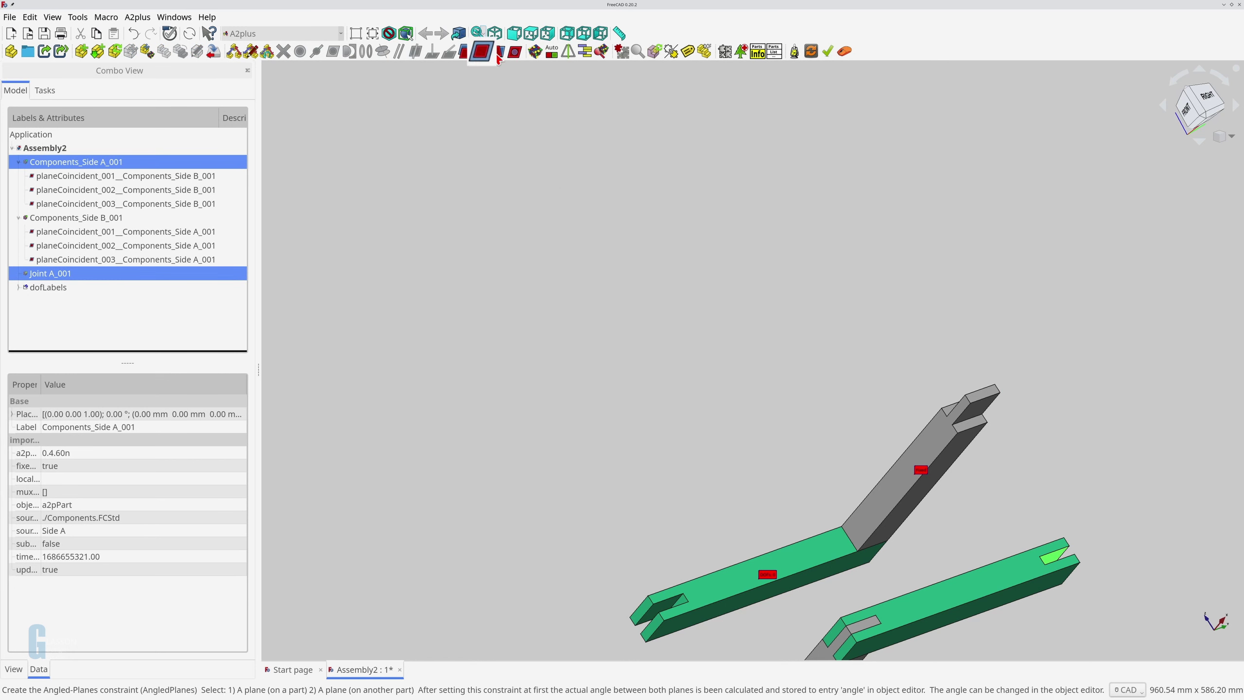
pyautogui.click(483, 52)
pyautogui.click(740, 366)
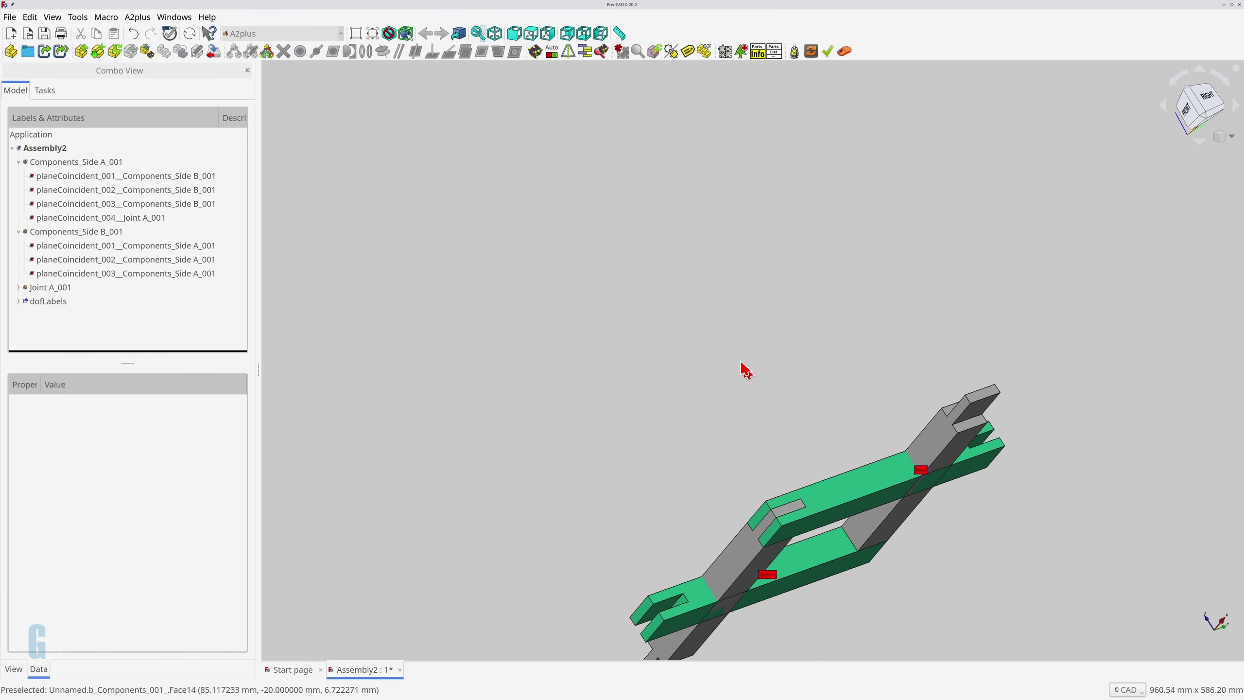
pyautogui.click(496, 37)
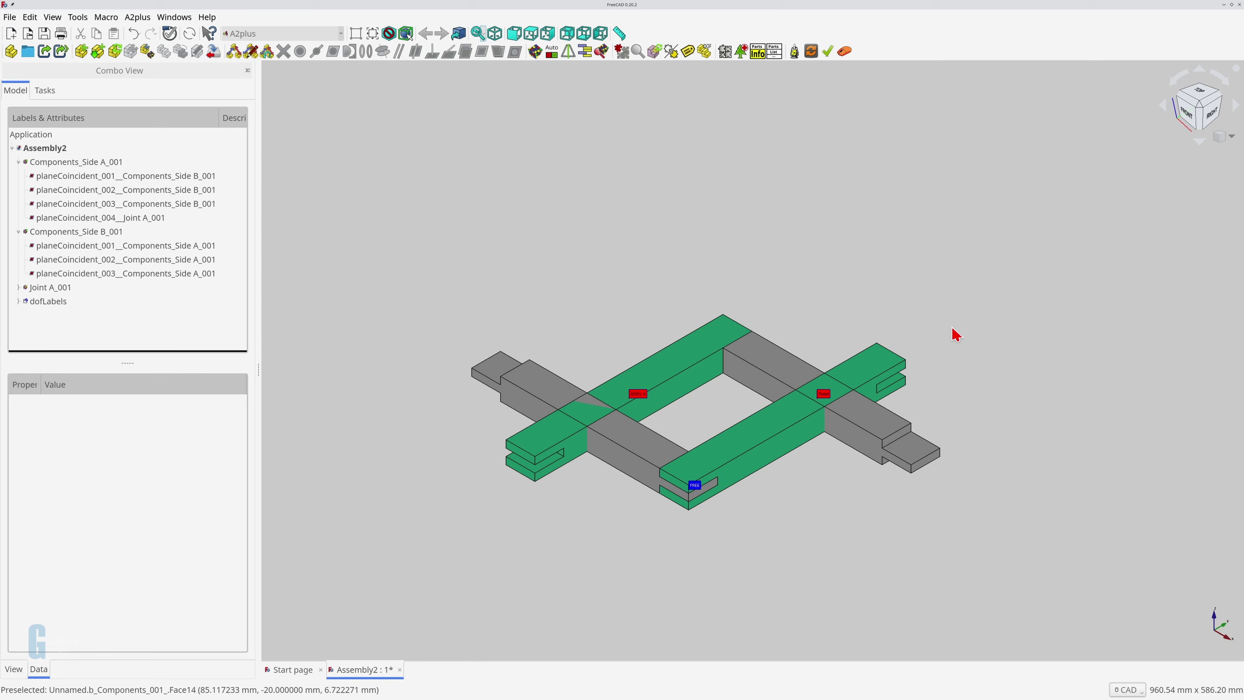
pyautogui.click(867, 442)
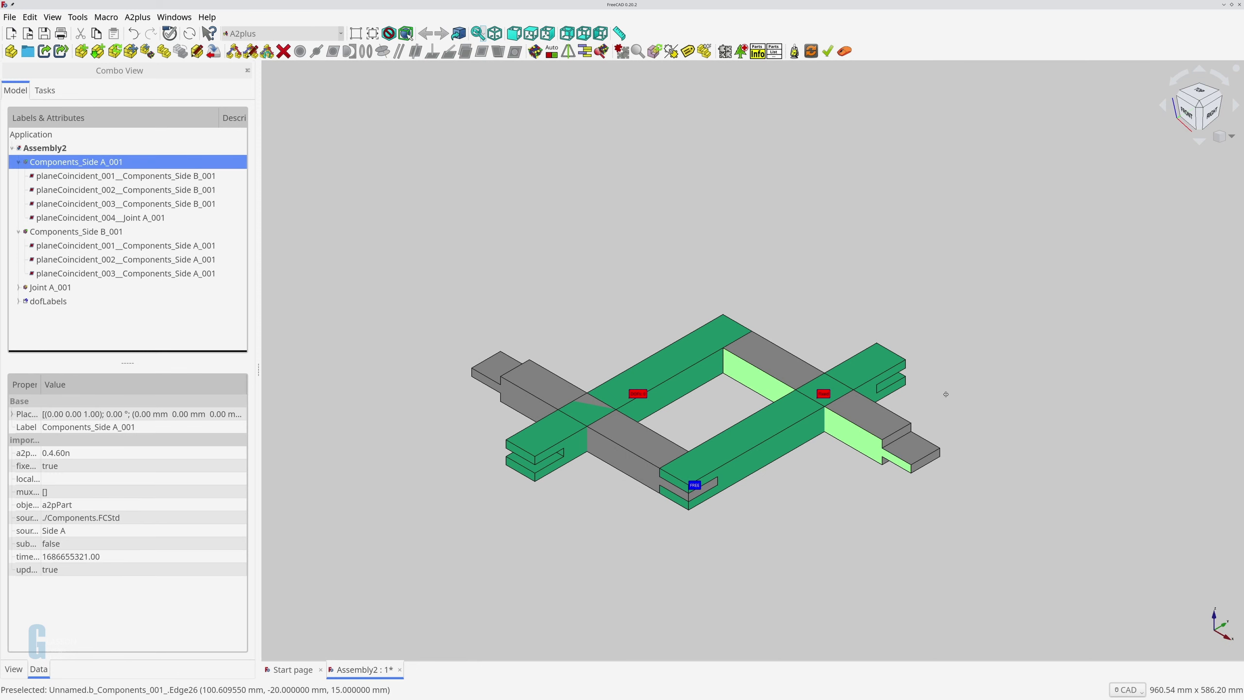
pyautogui.moveTo(946, 395); pyautogui.dragTo(619, 407, button='middle')
pyautogui.click(798, 394)
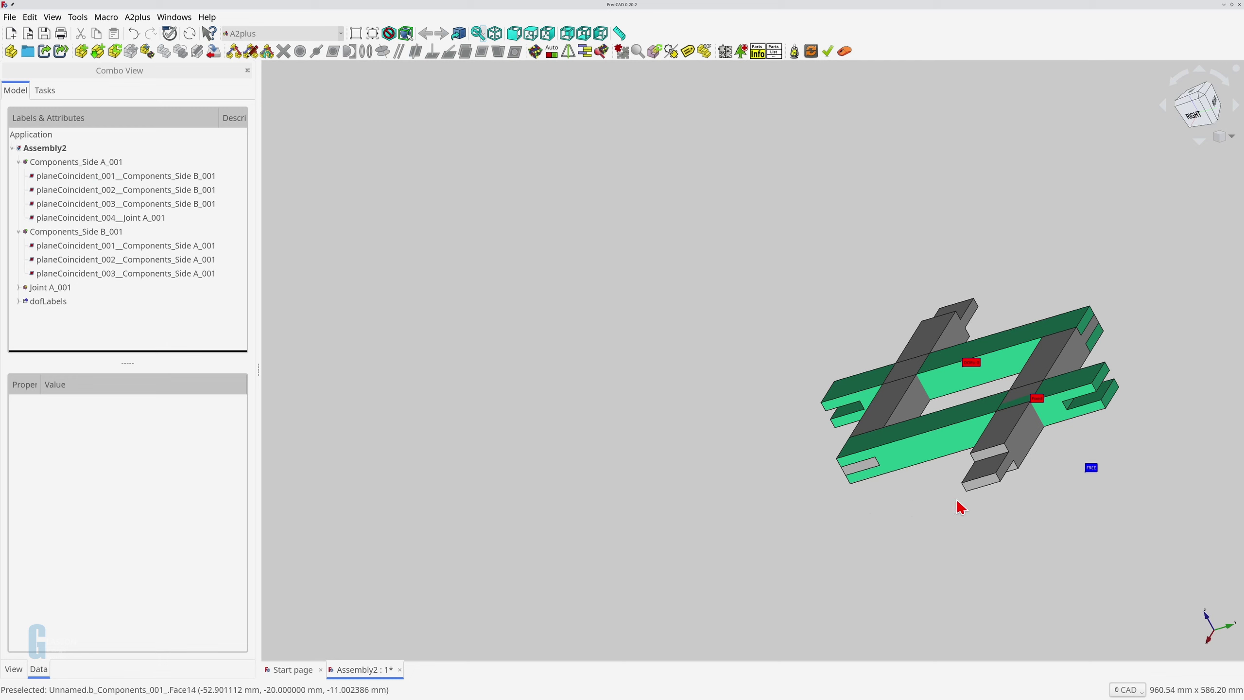
pyautogui.click(495, 33)
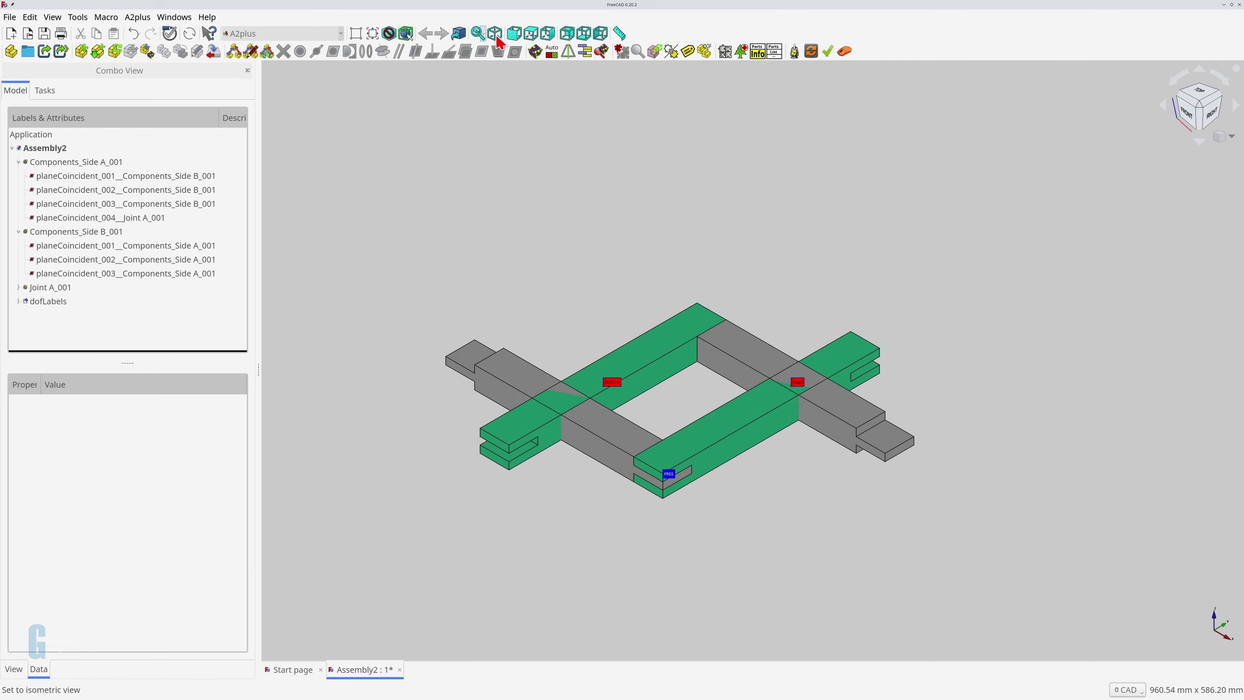
# Constrain Side A's front side face to the end wall of Joint A's open slot with PlaneCoincident, refreshing the DOF labels before and after.
pyautogui.click(703, 50)
pyautogui.click(703, 51)
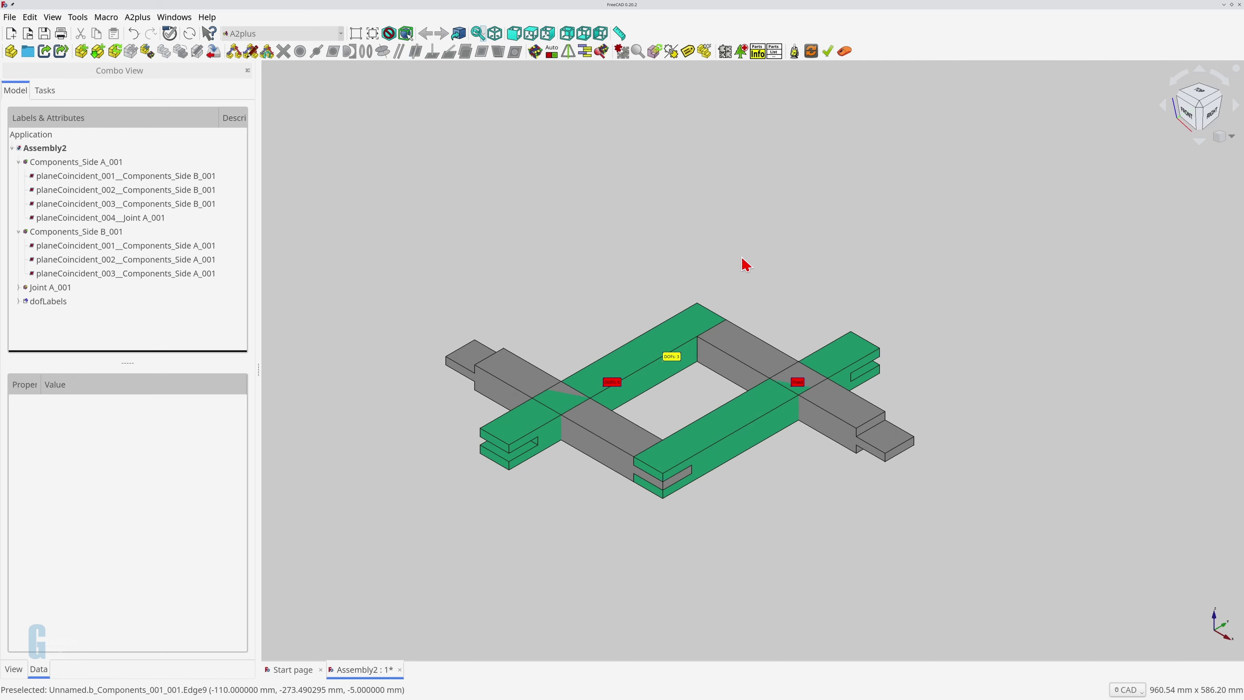
pyautogui.click(841, 452)
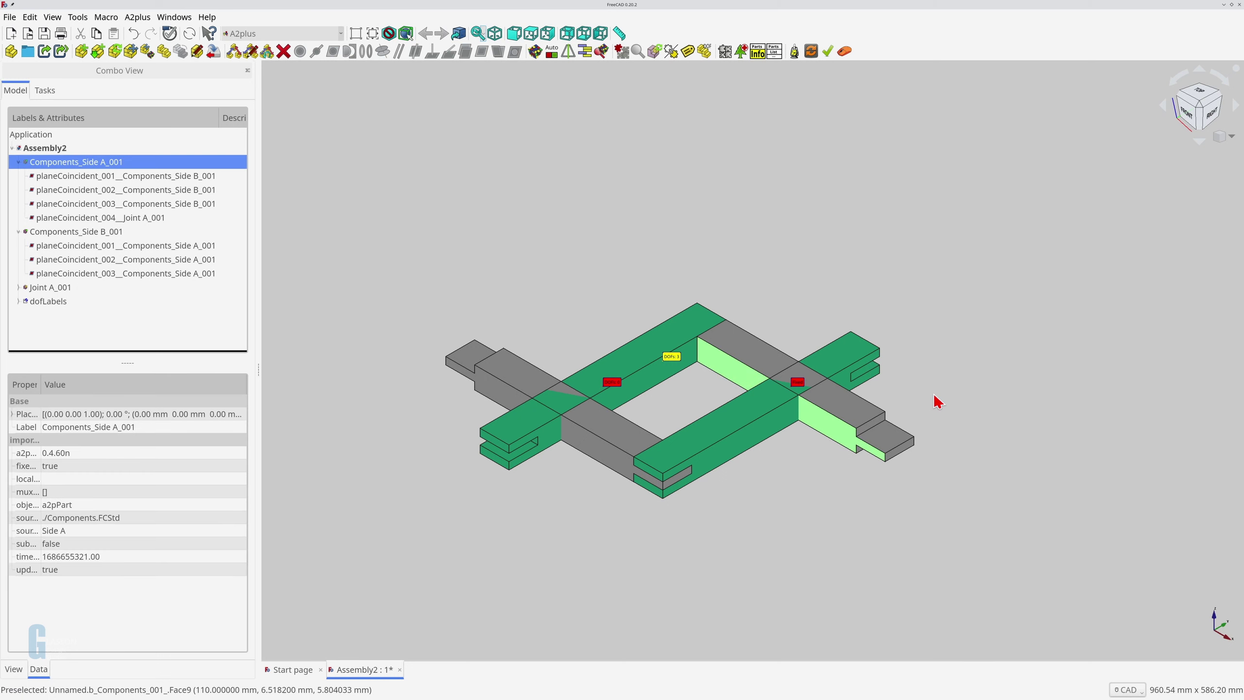
pyautogui.moveTo(891, 392); pyautogui.dragTo(705, 397, button='middle')
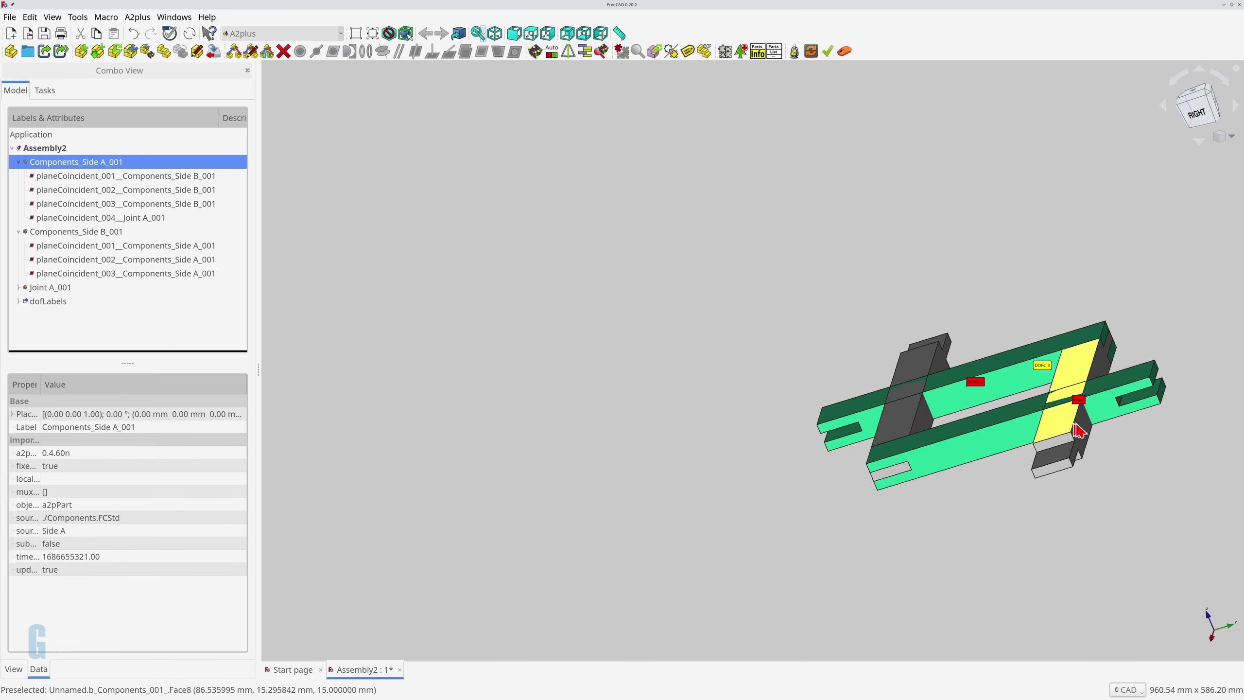
pyautogui.keyDown('ctrl'); pyautogui.click(1120, 403); pyautogui.keyUp('ctrl')
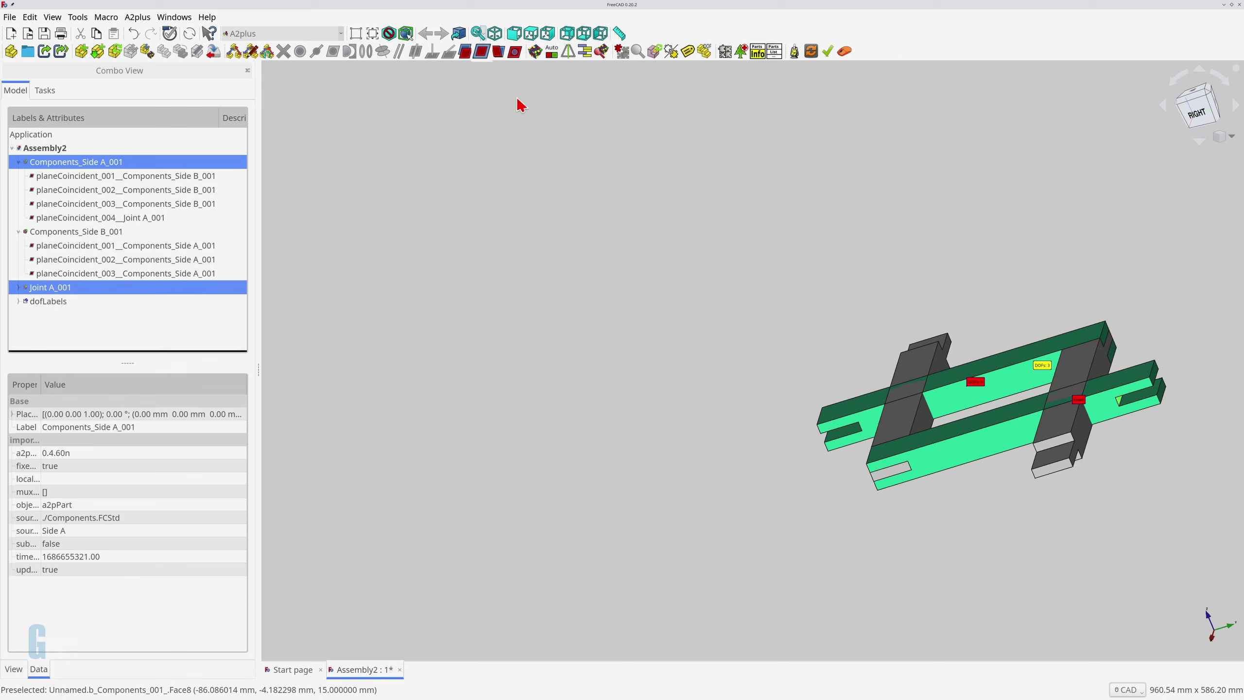
pyautogui.click(481, 51)
pyautogui.click(730, 368)
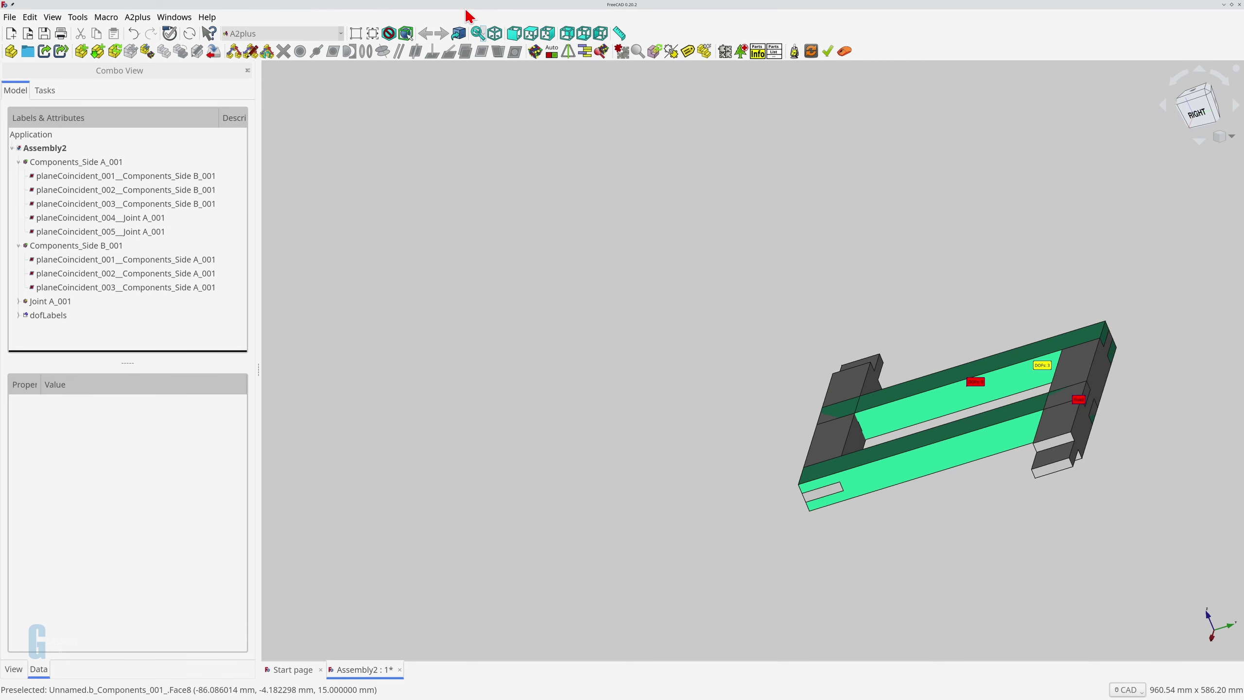
pyautogui.click(495, 33)
pyautogui.click(705, 52)
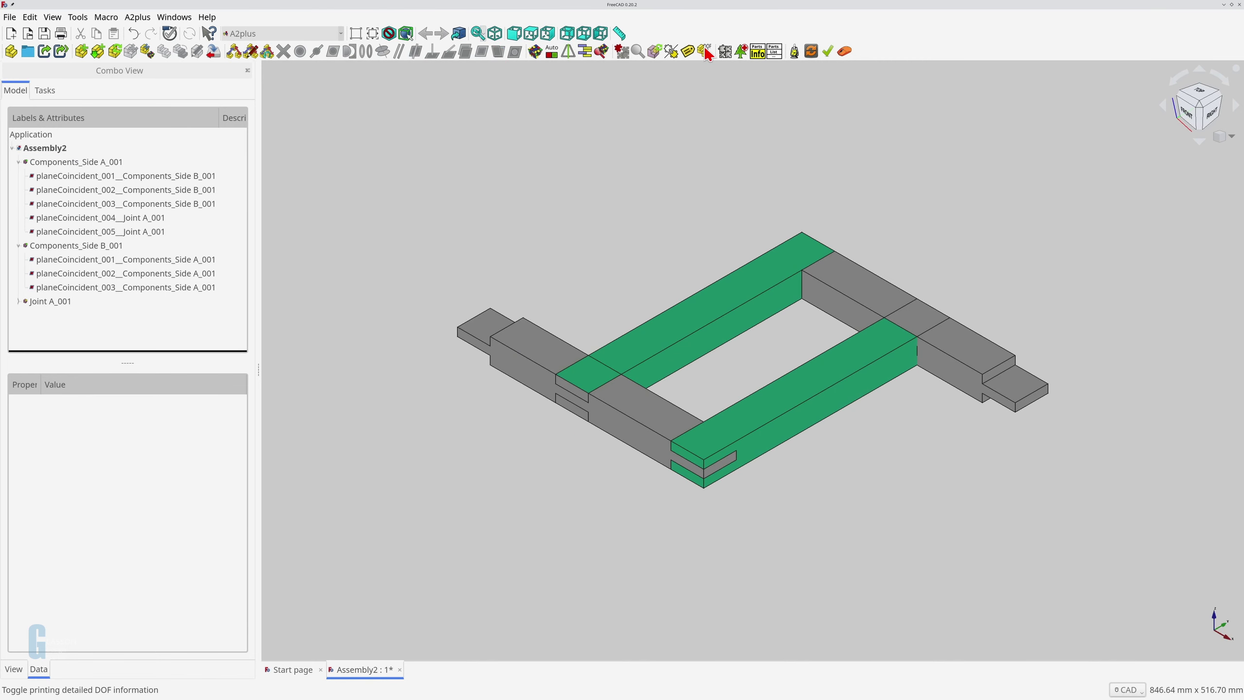
pyautogui.click(708, 52)
pyautogui.click(990, 383)
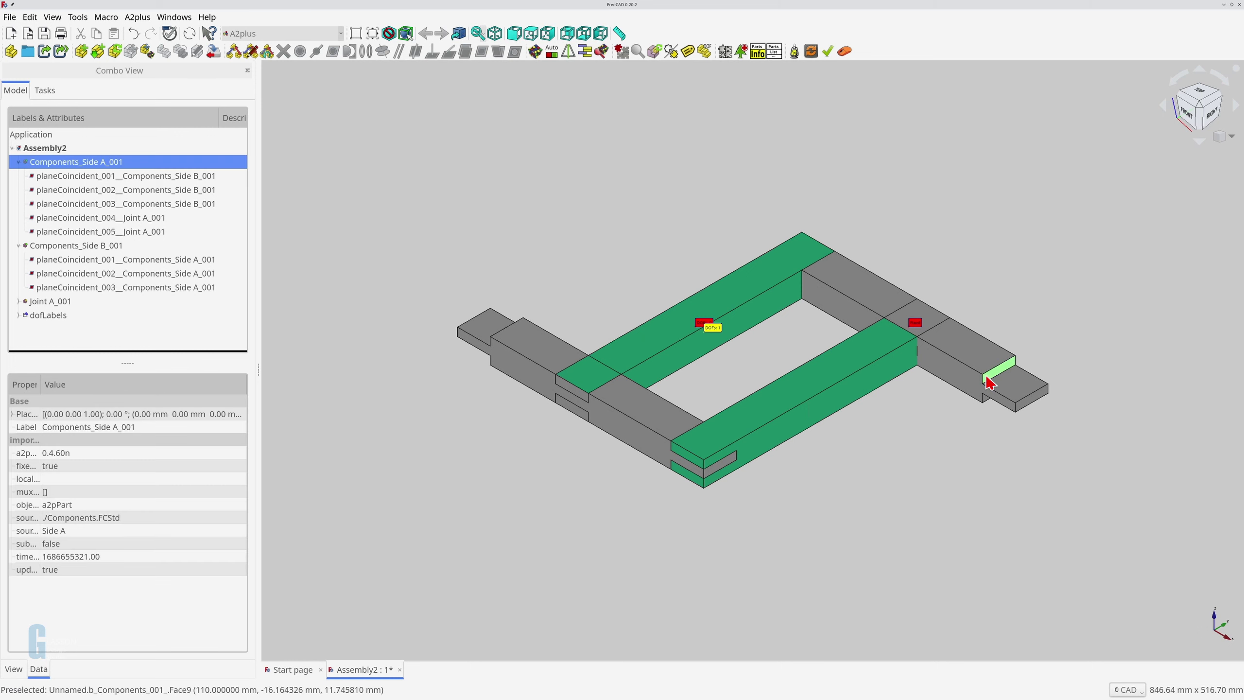
pyautogui.moveTo(762, 353); pyautogui.dragTo(815, 377, button='middle')
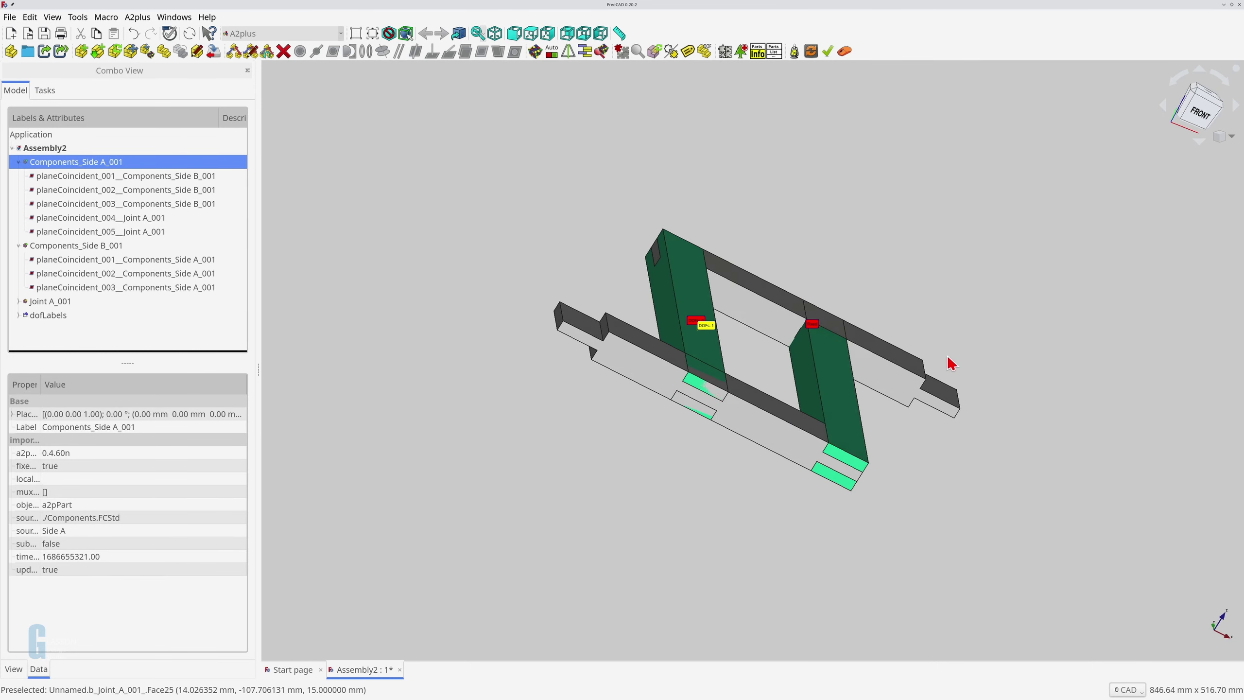
pyautogui.keyDown('ctrl'); pyautogui.click(820, 380); pyautogui.keyUp('ctrl')
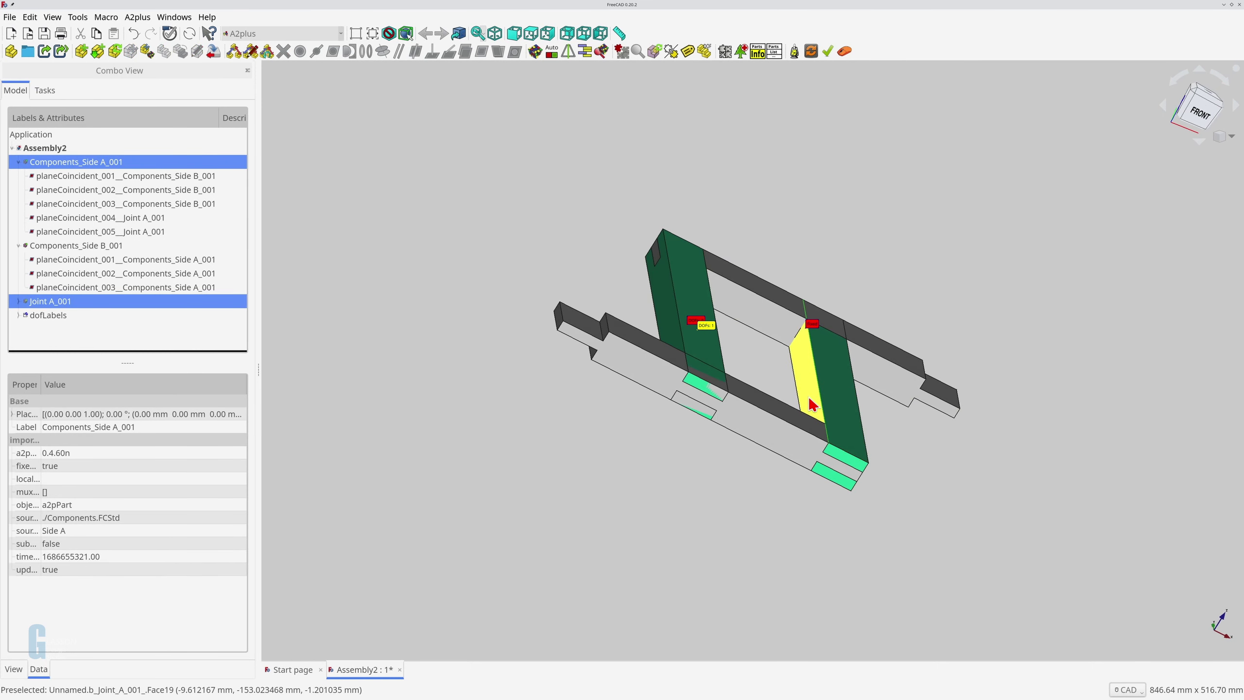
pyautogui.click(926, 432)
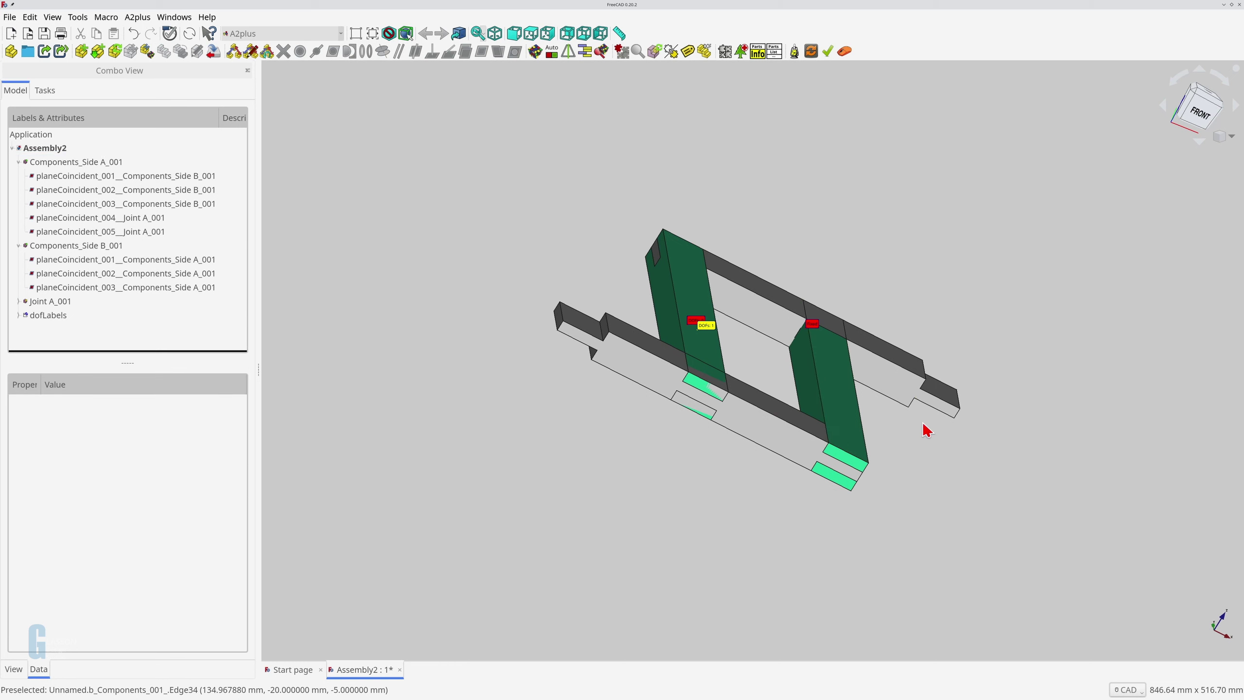
# Constrain Side A's free tenon shoulder to the inner side face of Joint A's green side with PlaneCoincident and refresh the DOF labels.
pyautogui.click(494, 34)
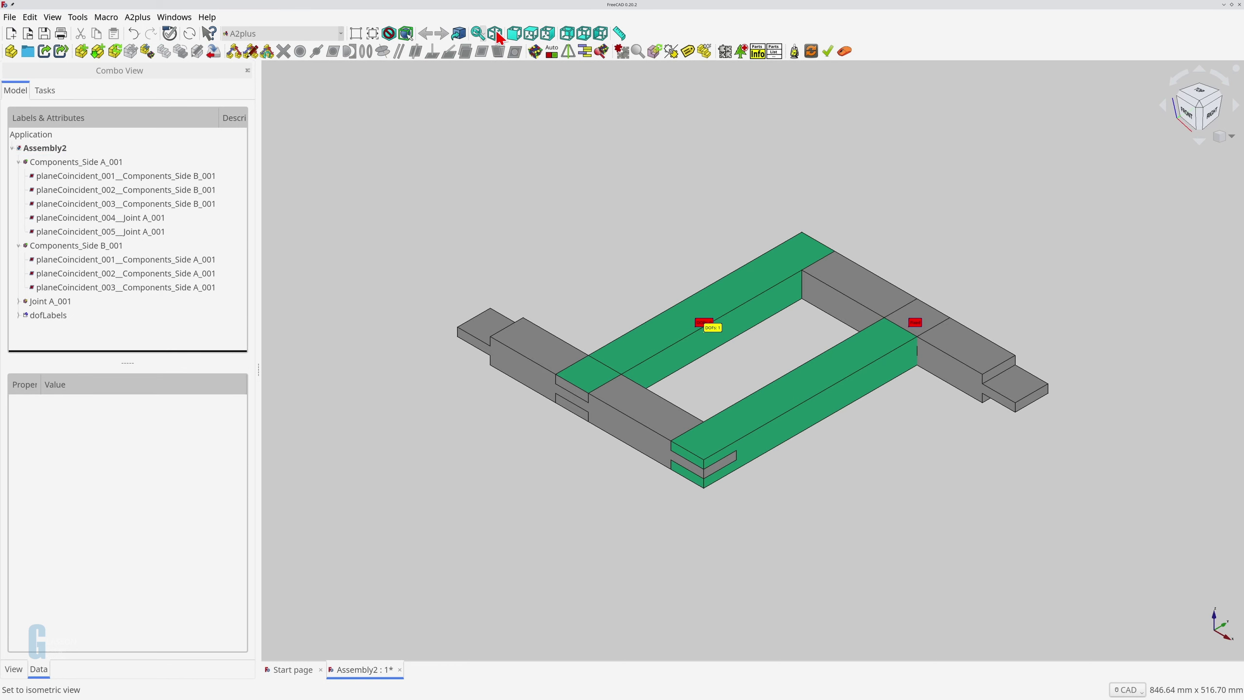
pyautogui.click(999, 371)
pyautogui.moveTo(881, 432); pyautogui.dragTo(1078, 431, button='middle')
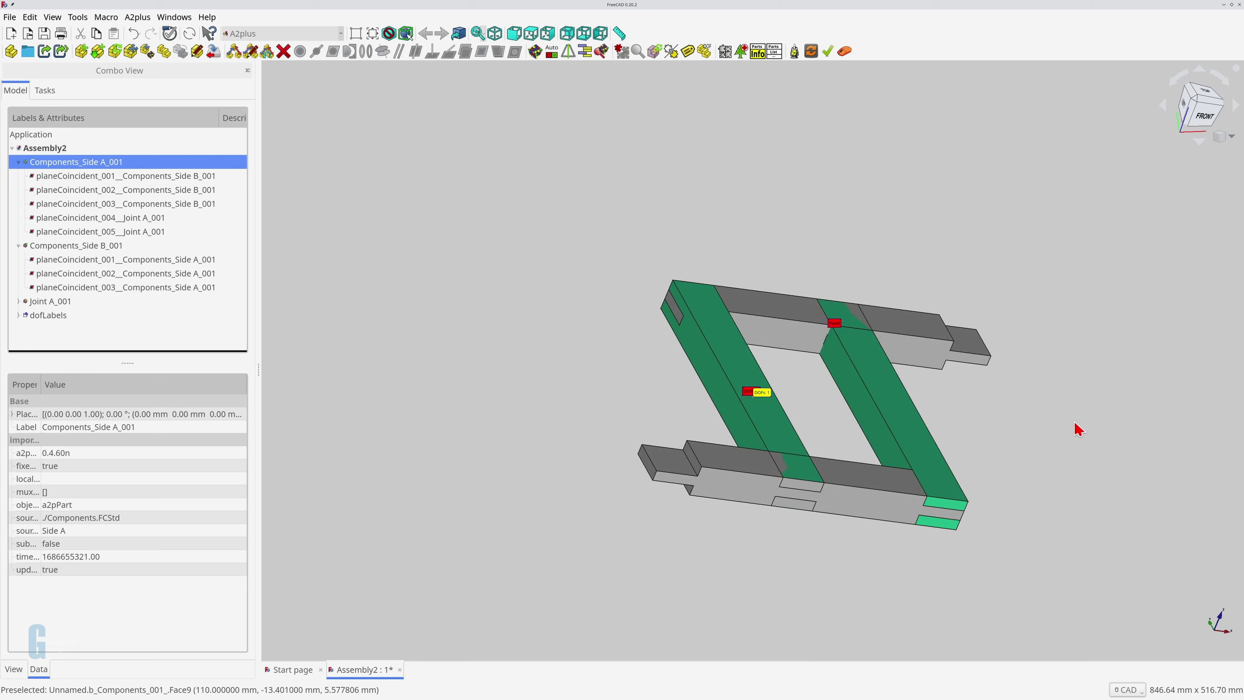
pyautogui.keyDown('ctrl'); pyautogui.click(864, 405); pyautogui.keyUp('ctrl')
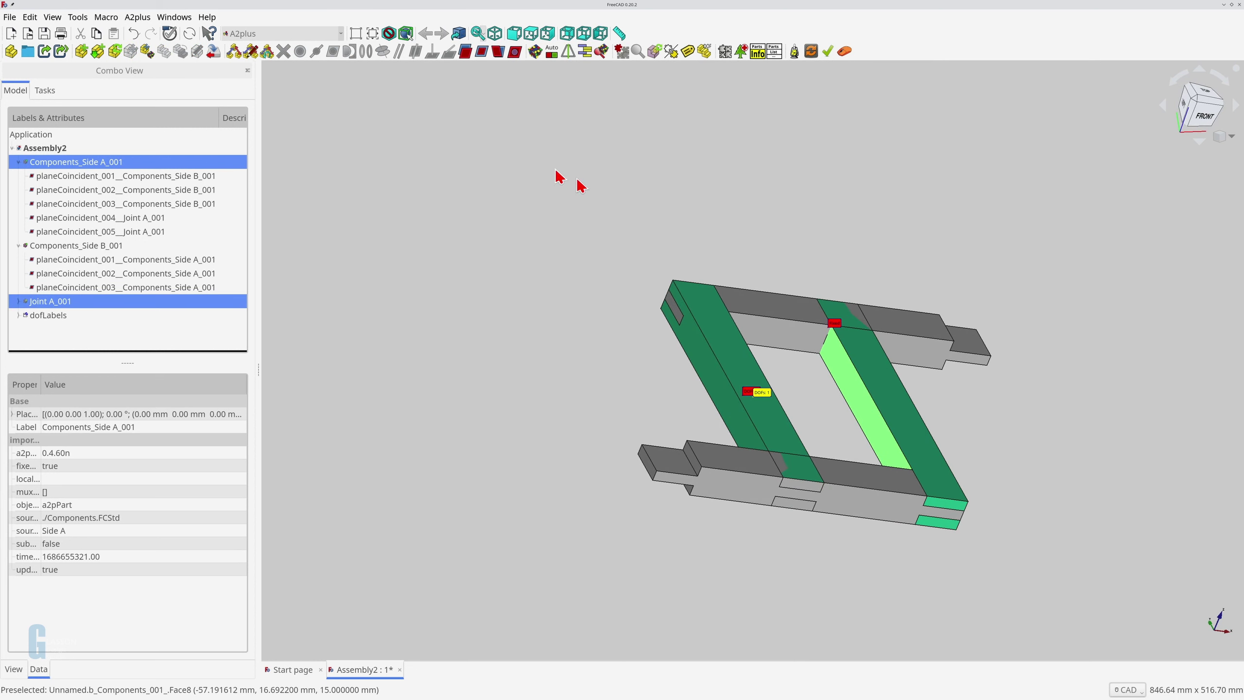
pyautogui.click(484, 52)
pyautogui.click(719, 365)
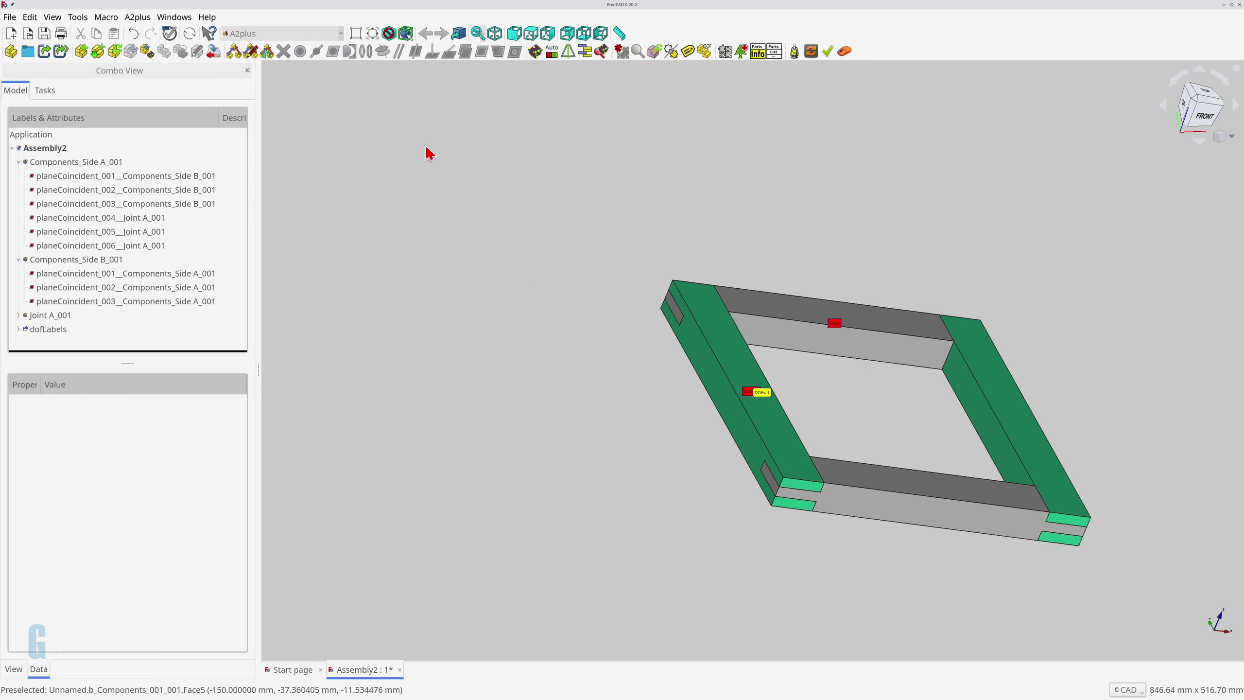
pyautogui.press('0')
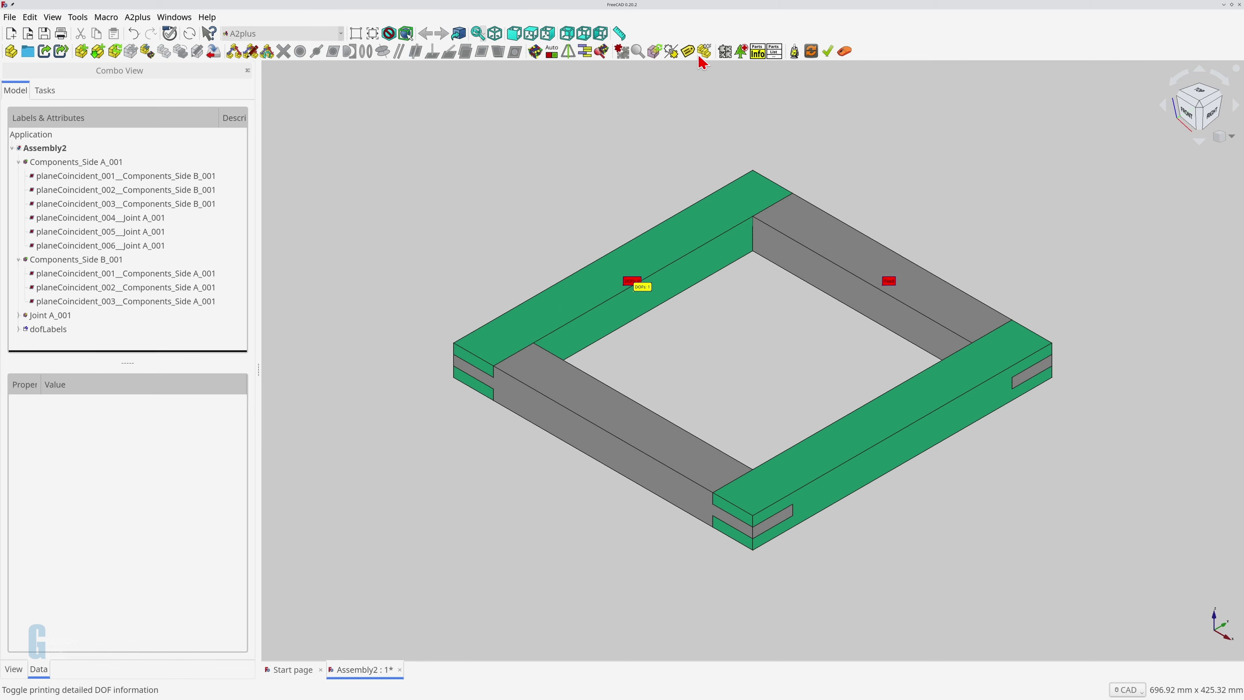
pyautogui.click(703, 52)
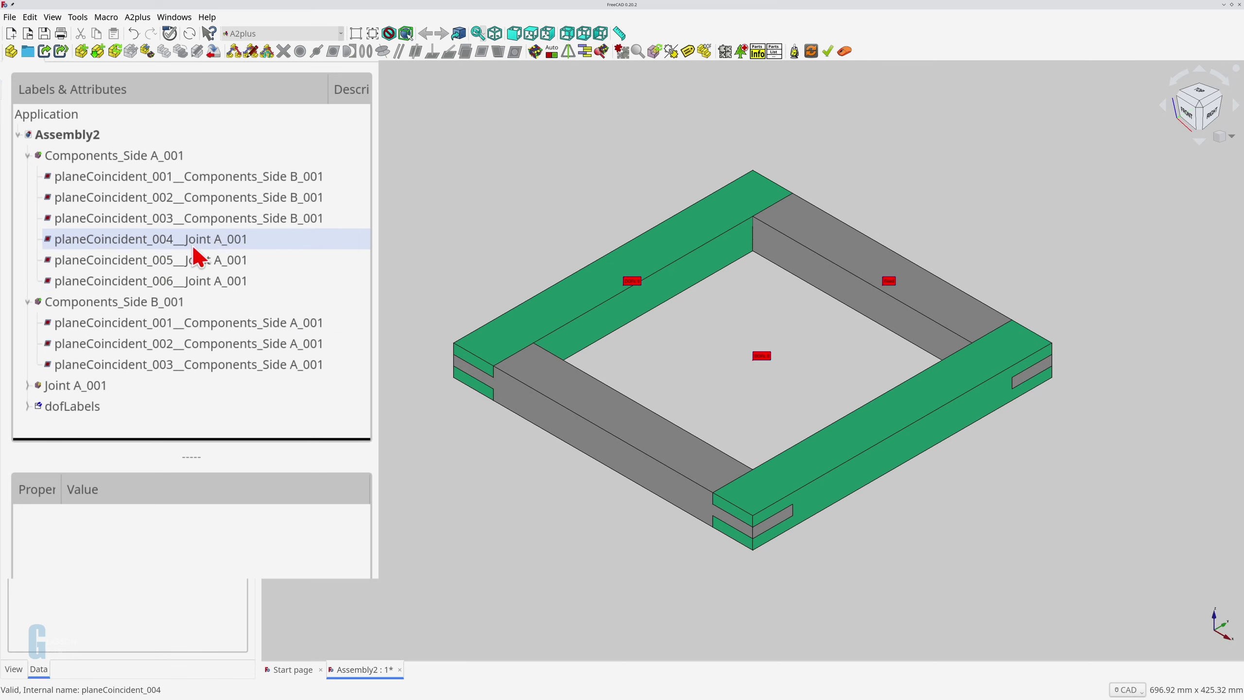
# Delete the planeCoincident_004 constraint between Side A and Joint A and refresh the DOF labels.
pyautogui.click(198, 253)
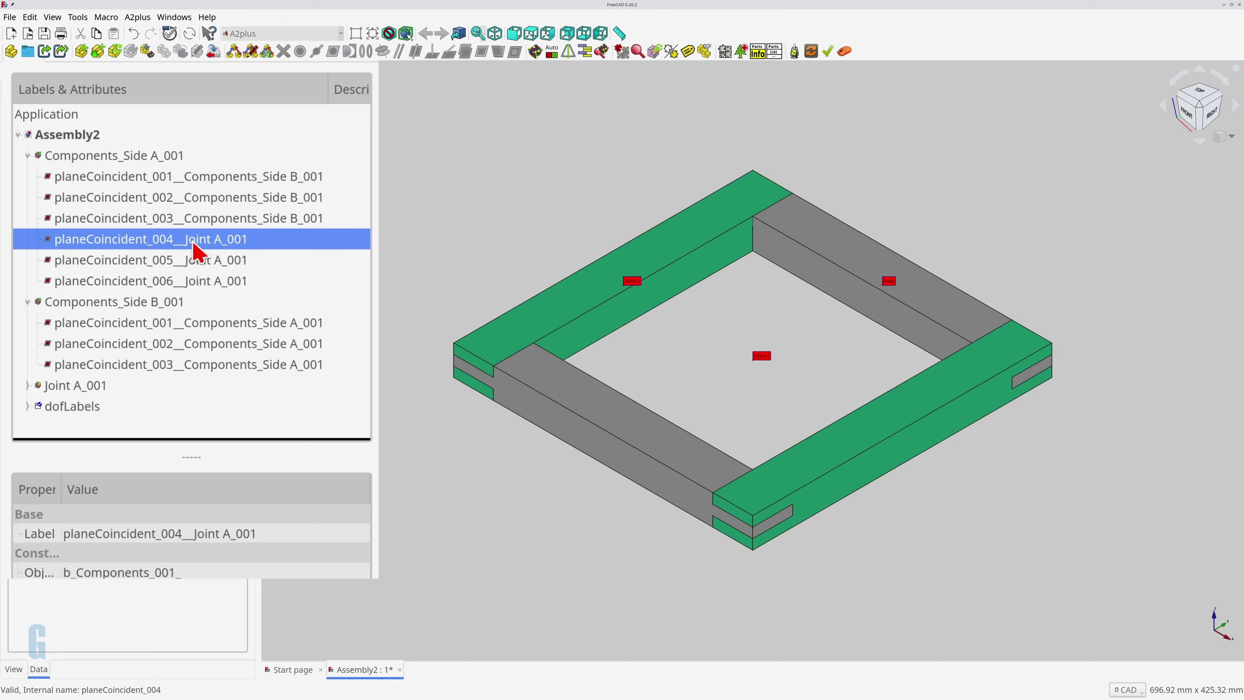
pyautogui.press('Delete')
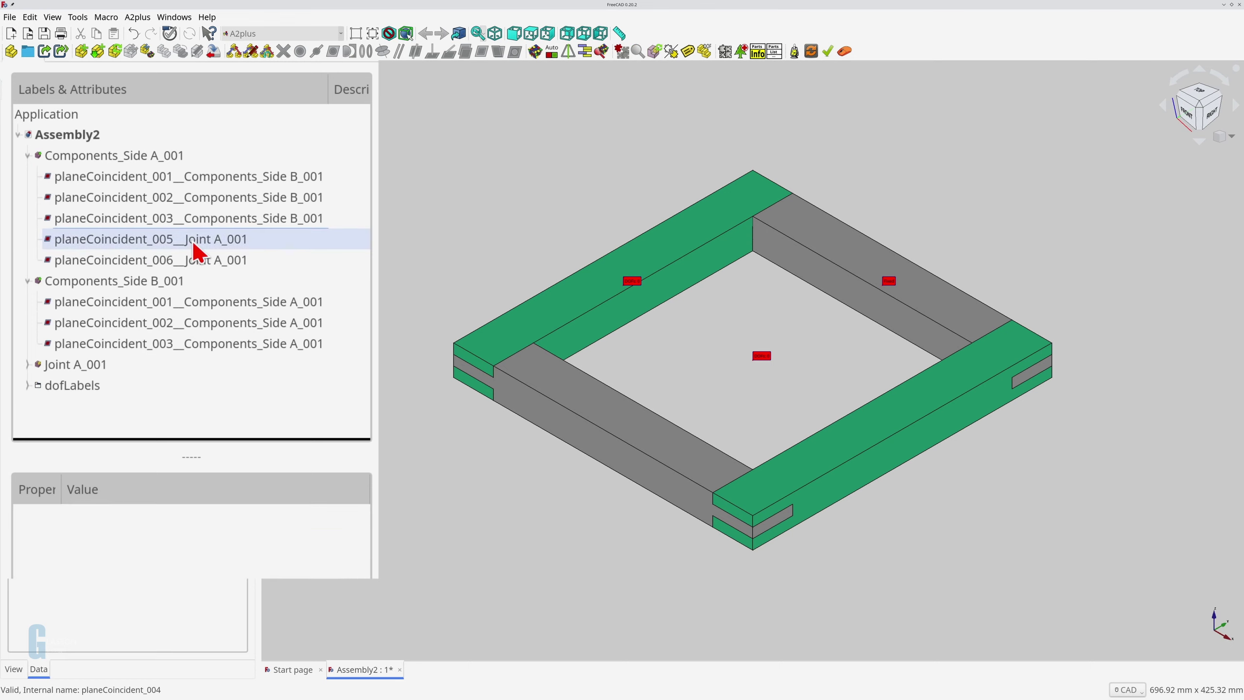
pyautogui.click(705, 56)
pyautogui.click(706, 57)
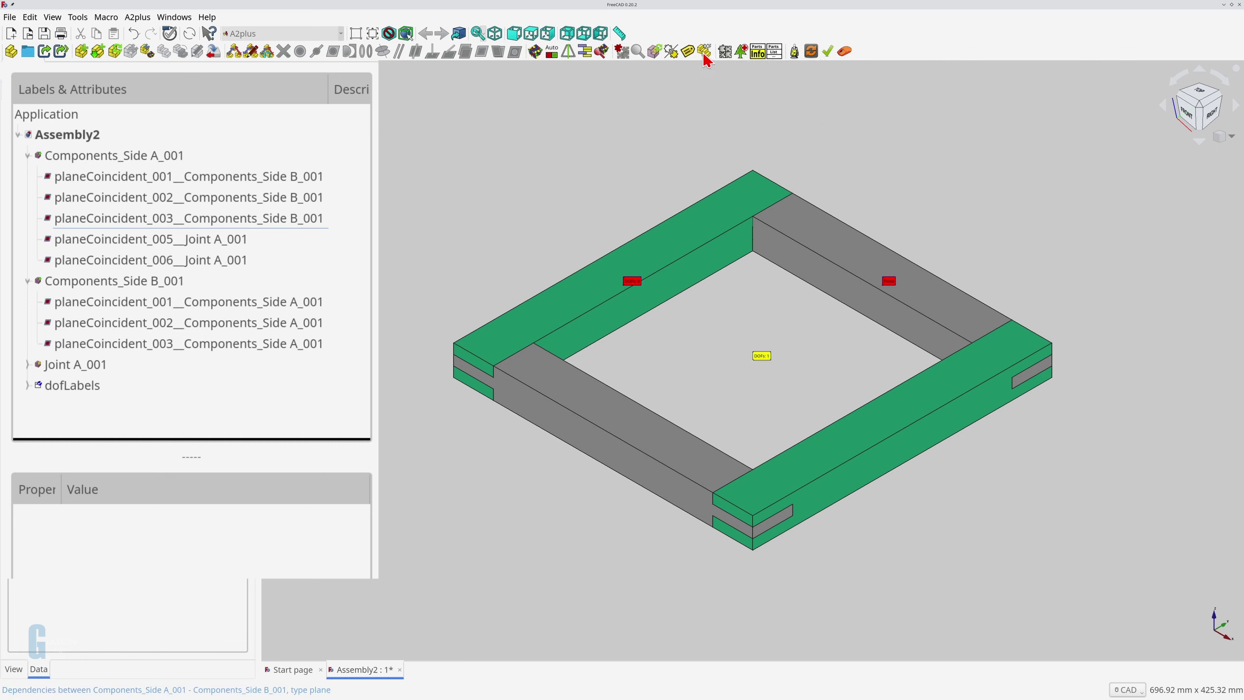
# Delete the planeCoincident_005 constraint between Side A and Joint A and recalculate the DOF labels.
pyautogui.click(239, 252)
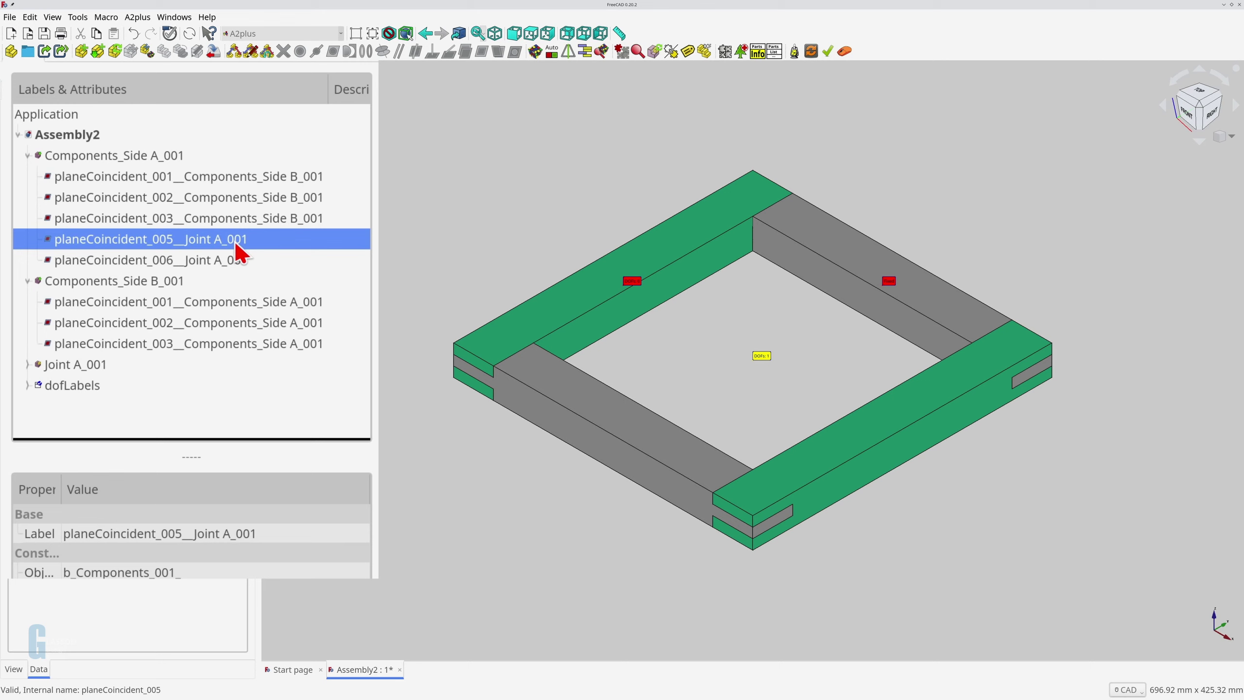
pyautogui.press('Delete')
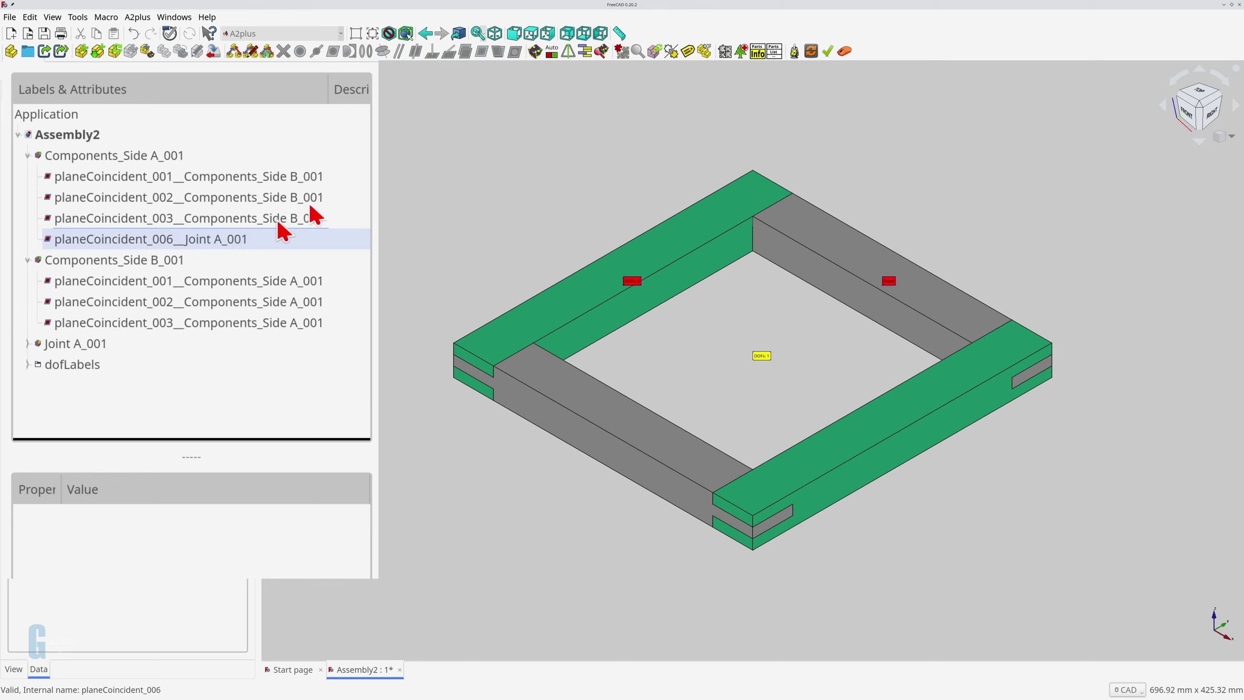
pyautogui.click(705, 52)
pyautogui.click(708, 55)
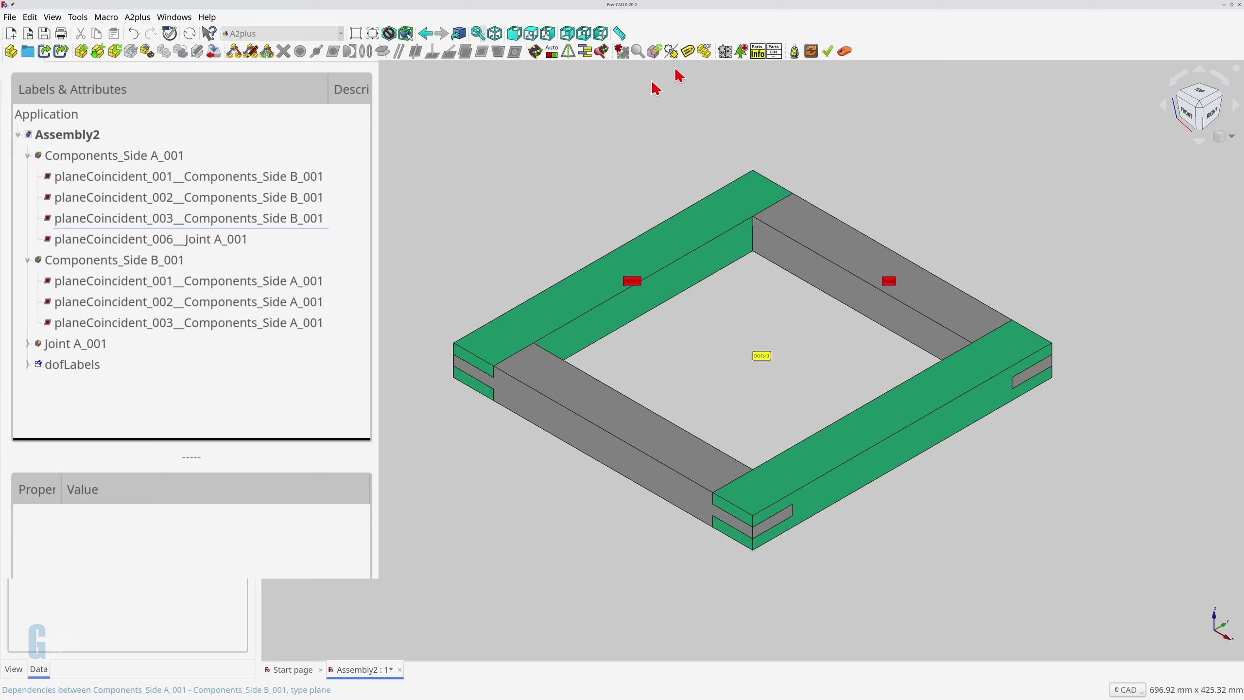
# Delete planeCoincident_001, planeCoincident_002 and planeCoincident_003 between Side B and Side A, and refresh the DOF labels.
pyautogui.click(257, 287)
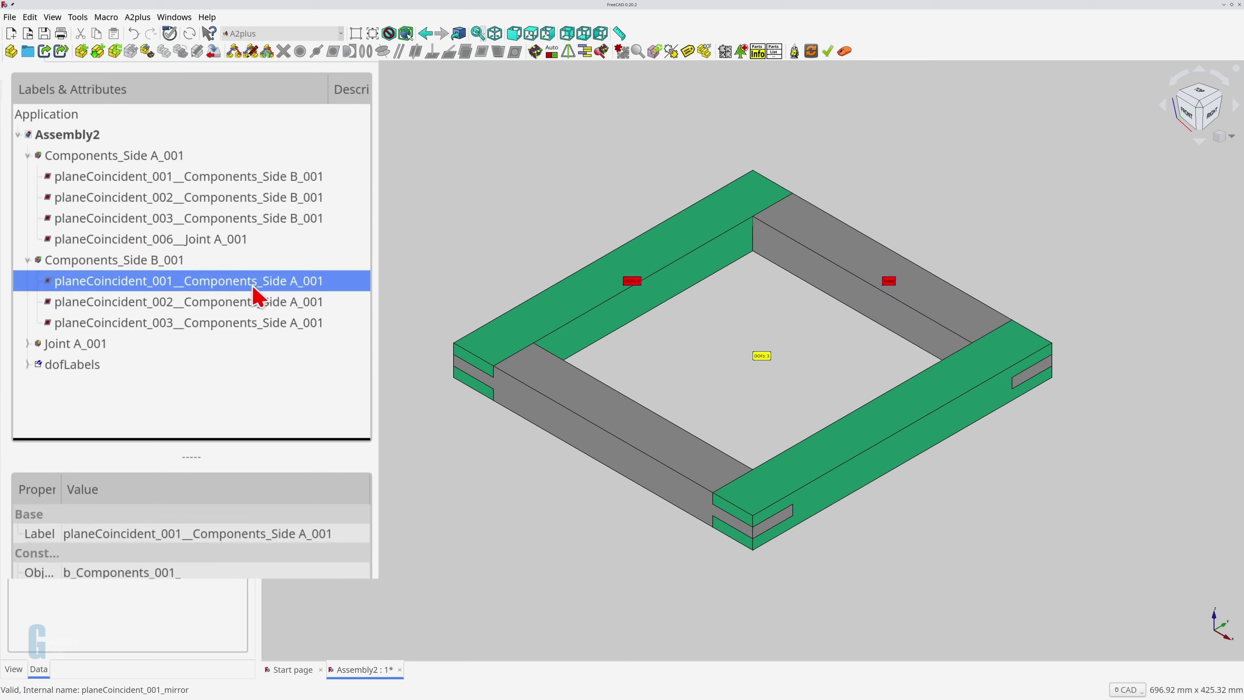
pyautogui.keyDown('shift'); pyautogui.click(246, 328); pyautogui.keyUp('shift')
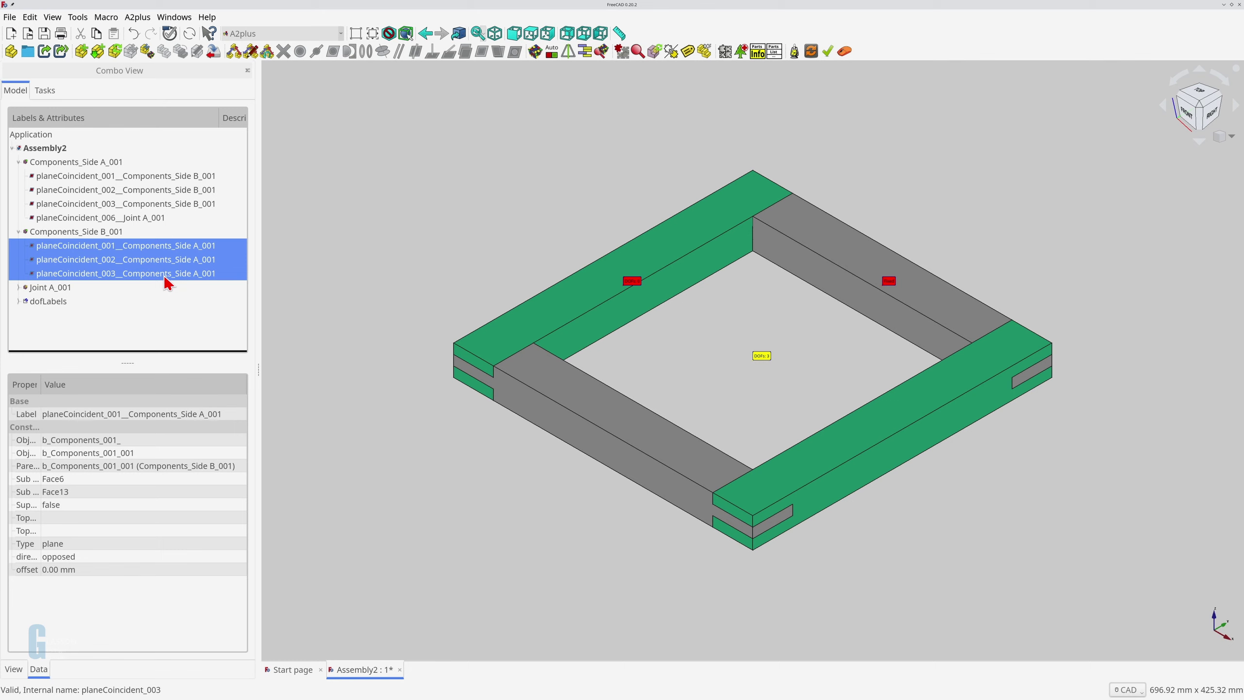
pyautogui.press('Delete')
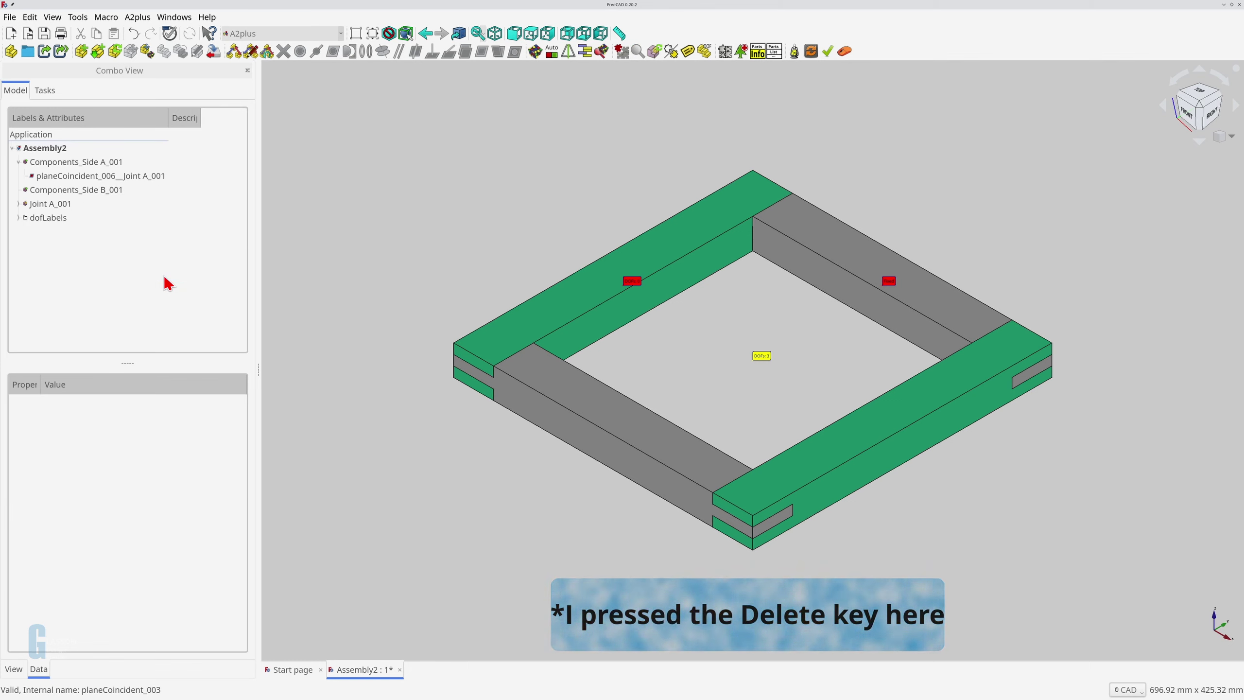
pyautogui.click(705, 52)
pyautogui.click(710, 57)
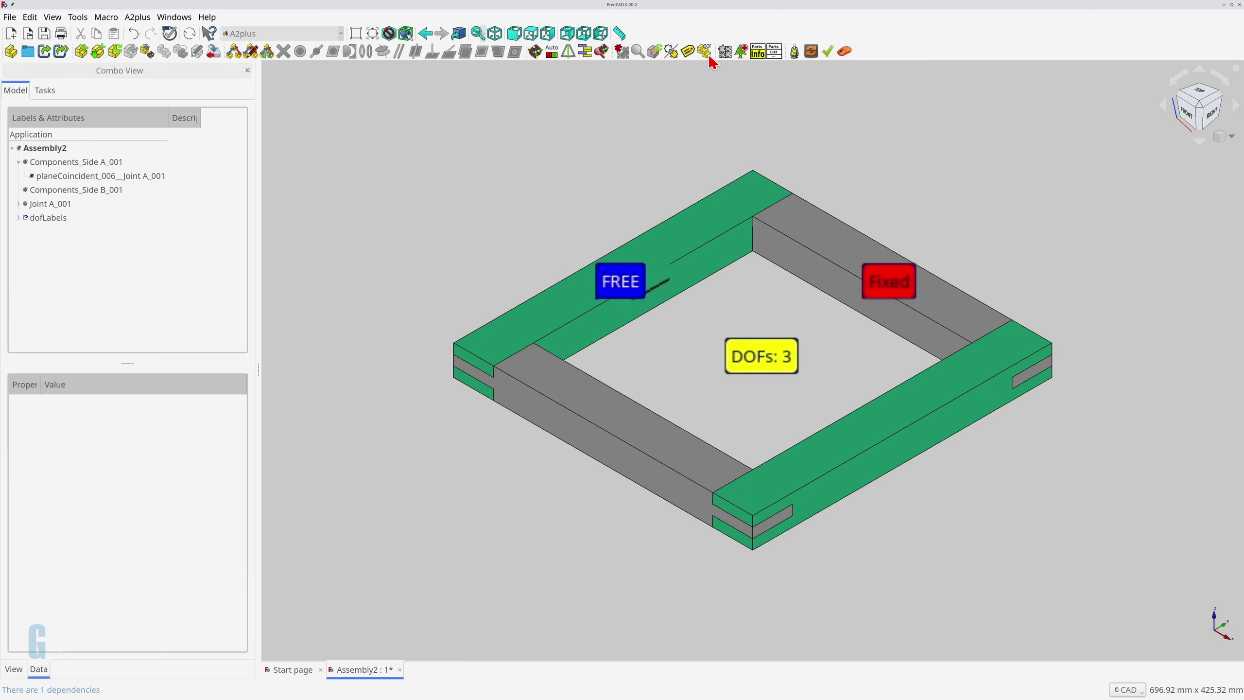